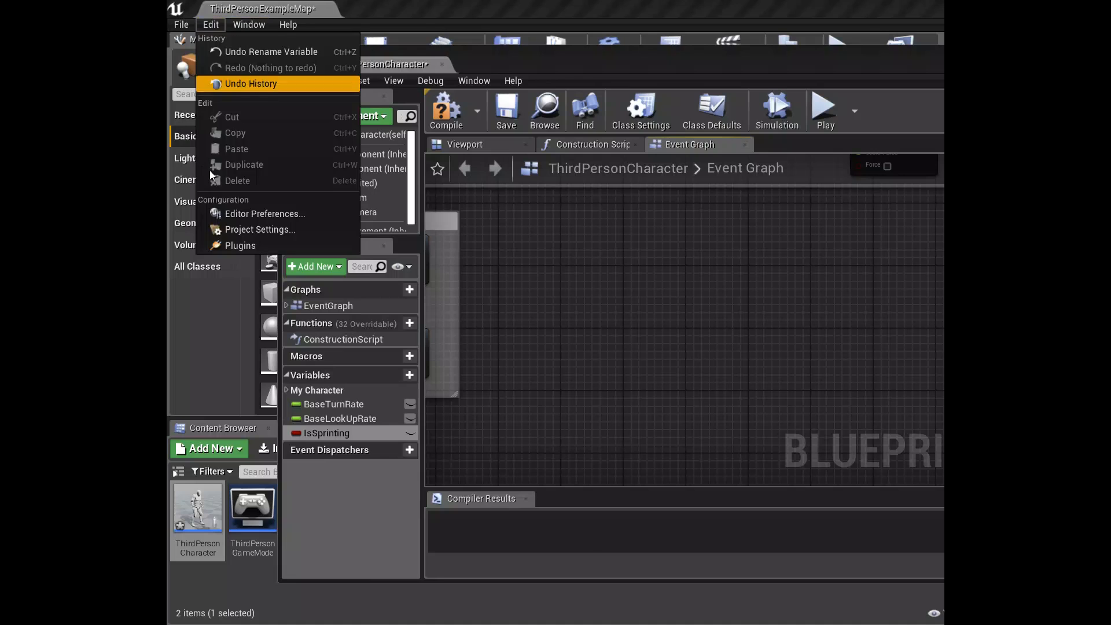
Add an action mapping named Sprint in the project's input settings and bind it to Left Shift
click(287, 227)
scroll(554, 313, down, 1)
click(555, 307)
click(673, 296)
click(661, 355)
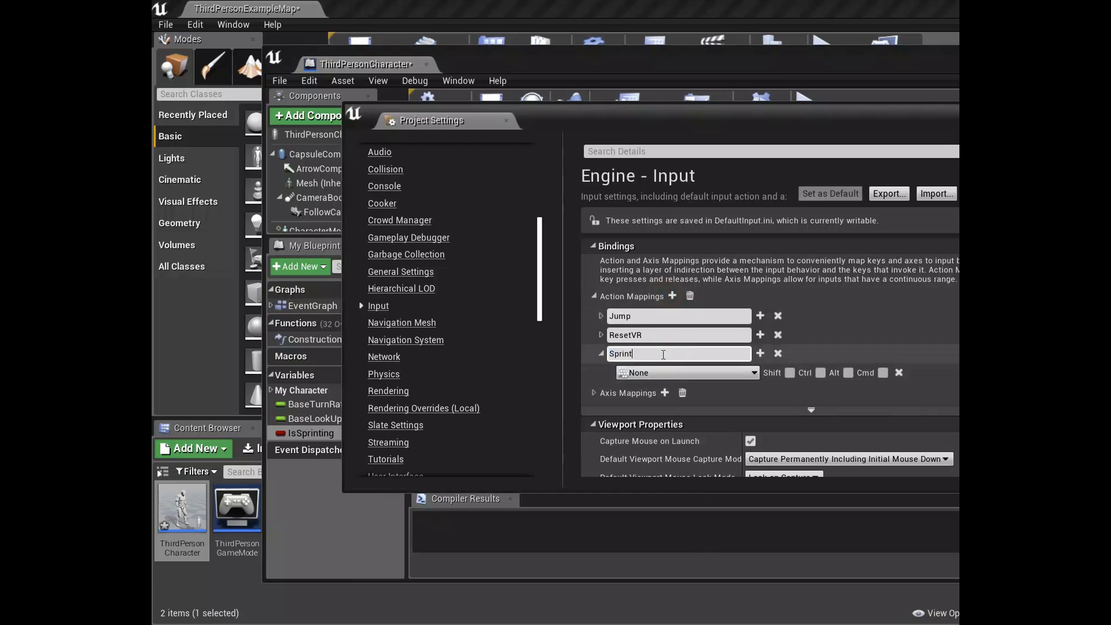
click(613, 89)
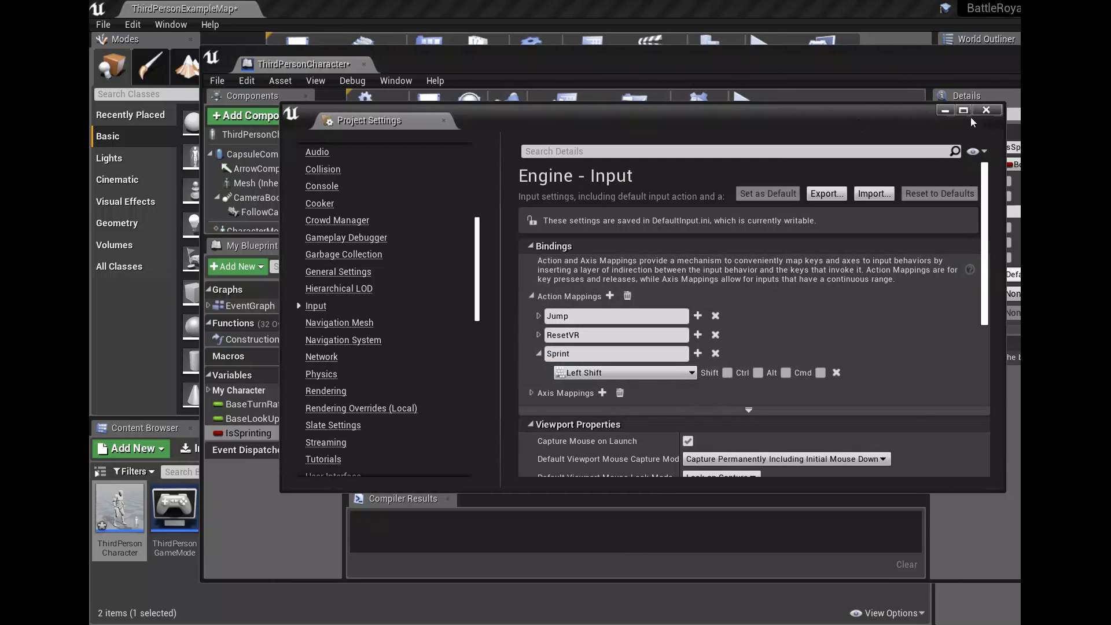
Add the Sprint input action event and a Character Movement reference to the ThirdPersonCharacter event graph
scroll(976, 244, down, 3)
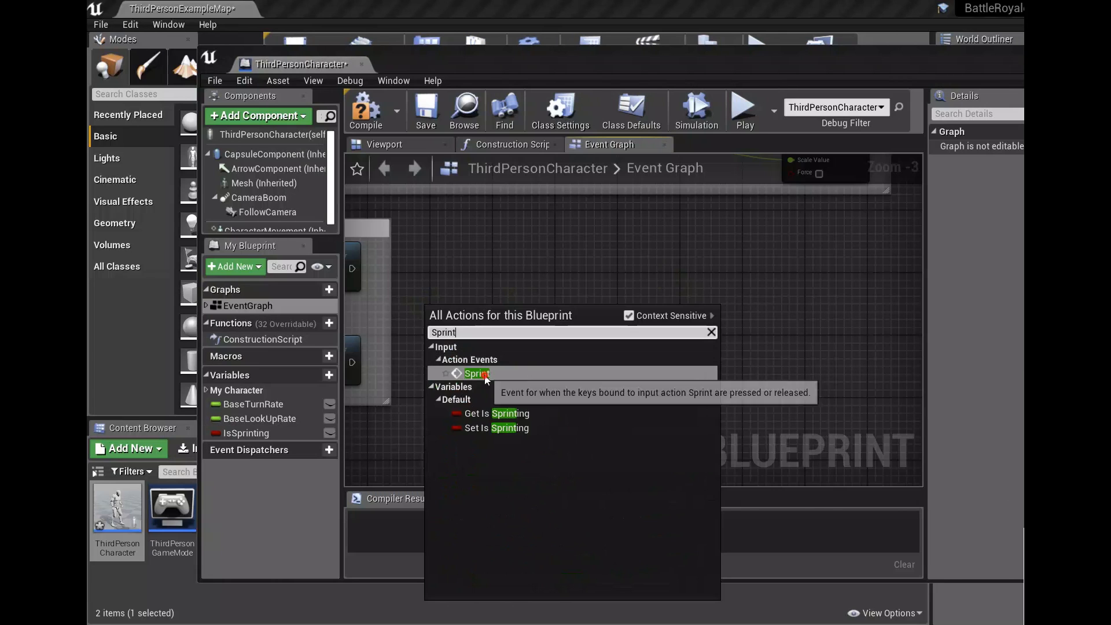
click(472, 374)
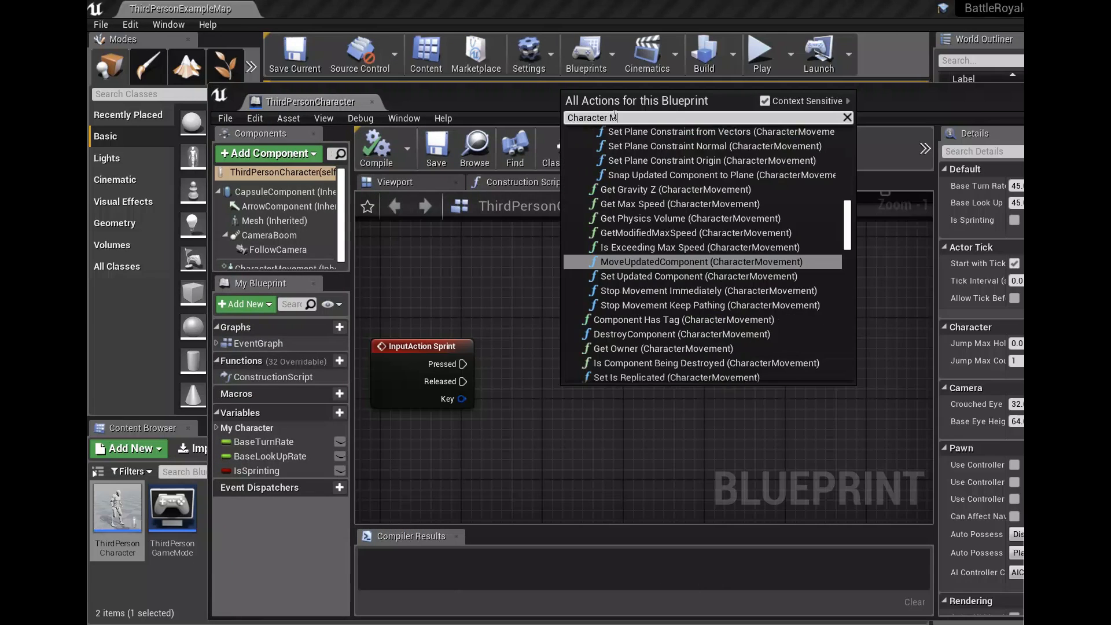
text(ovemen)
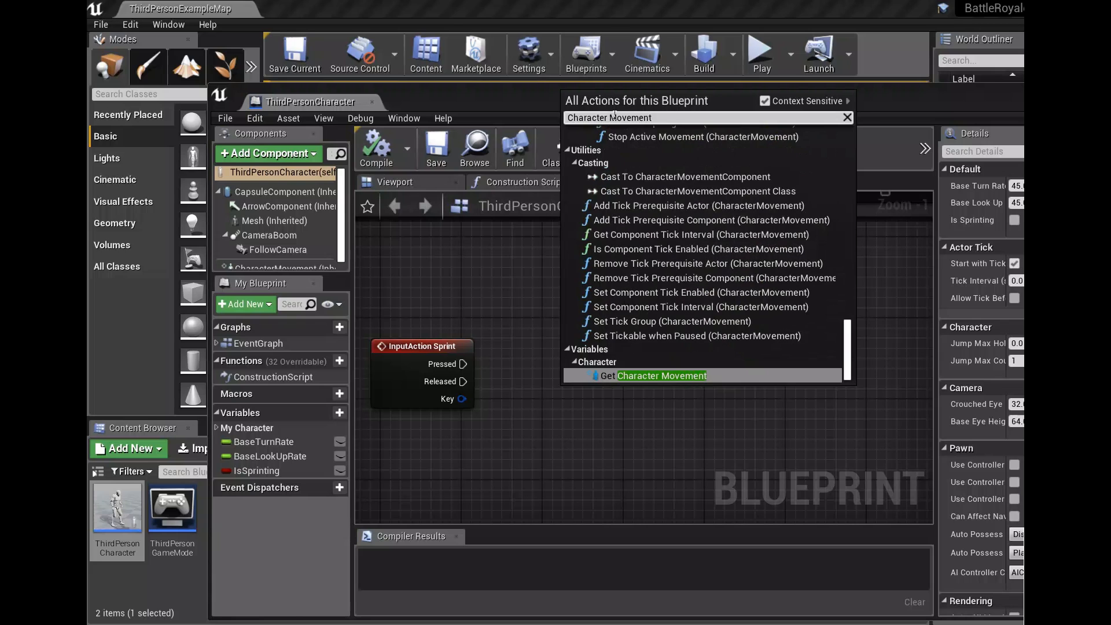
text(t)
key(Return)
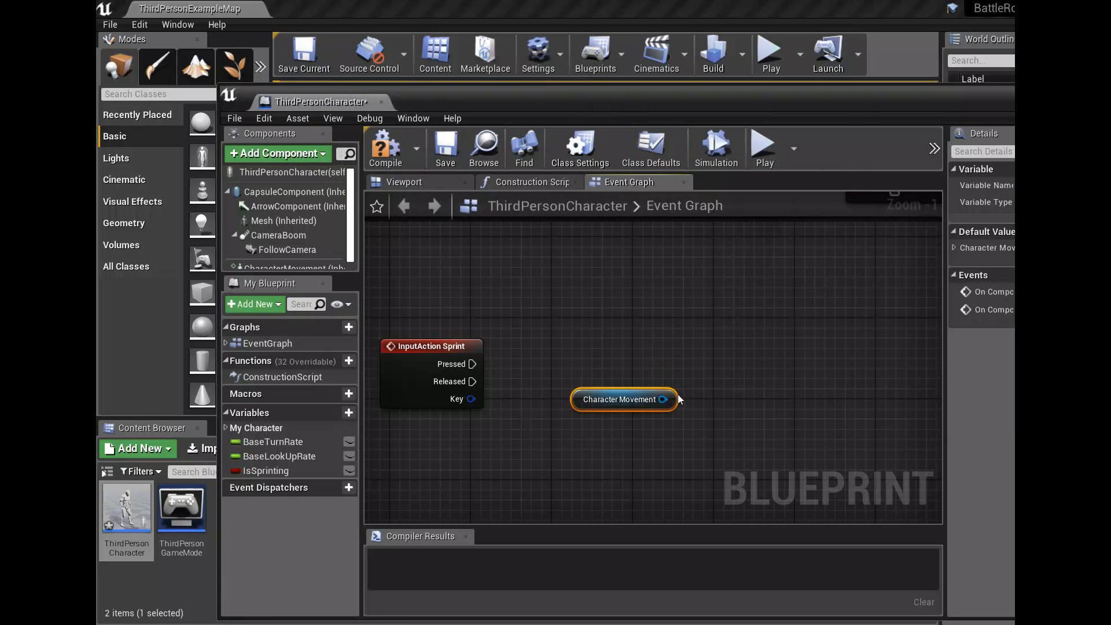
Create a Set Max Walk Speed node from the Character Movement reference
drag(664, 399, 793, 49)
text(Set Max Walk)
key(Return)
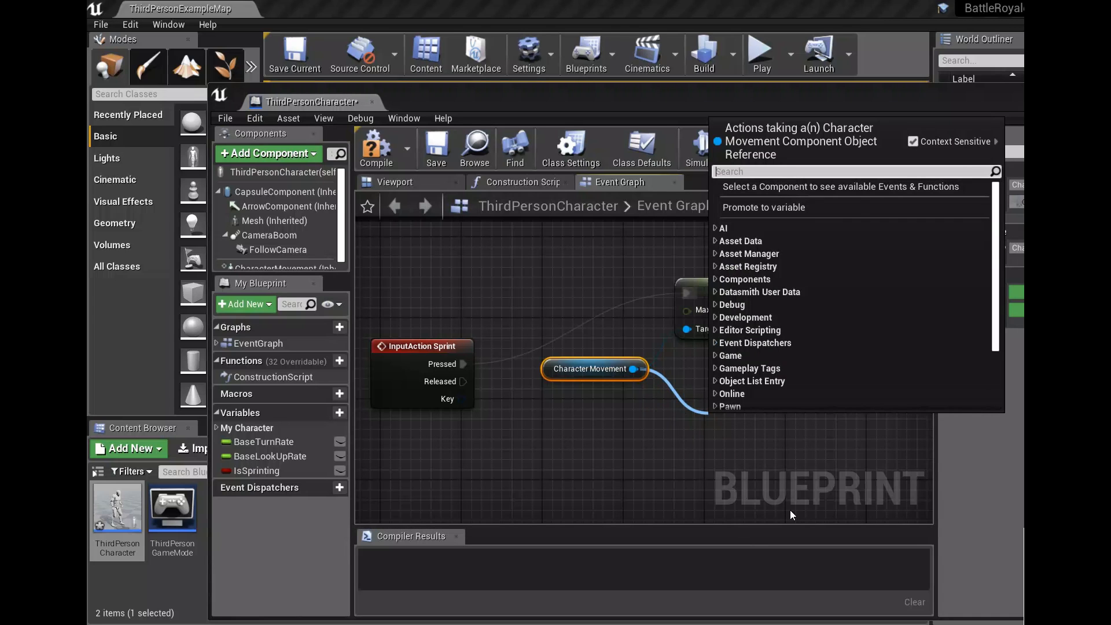
Create a second Set Max Walk Speed node targeting Character Movement and set its speed to 600
text(Set Max Walk)
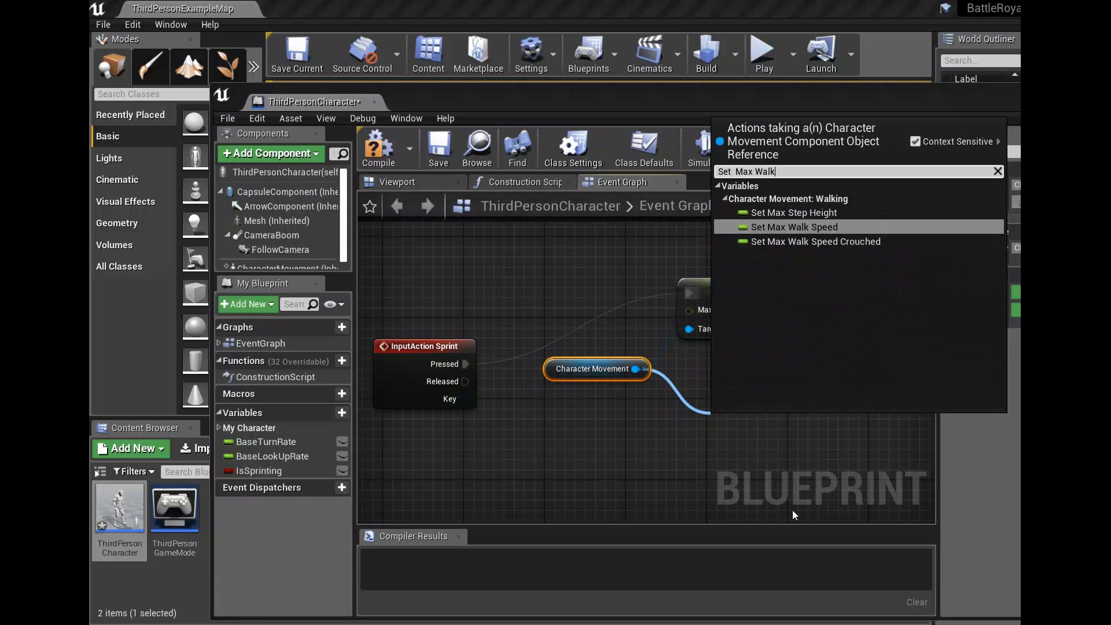
key(Return)
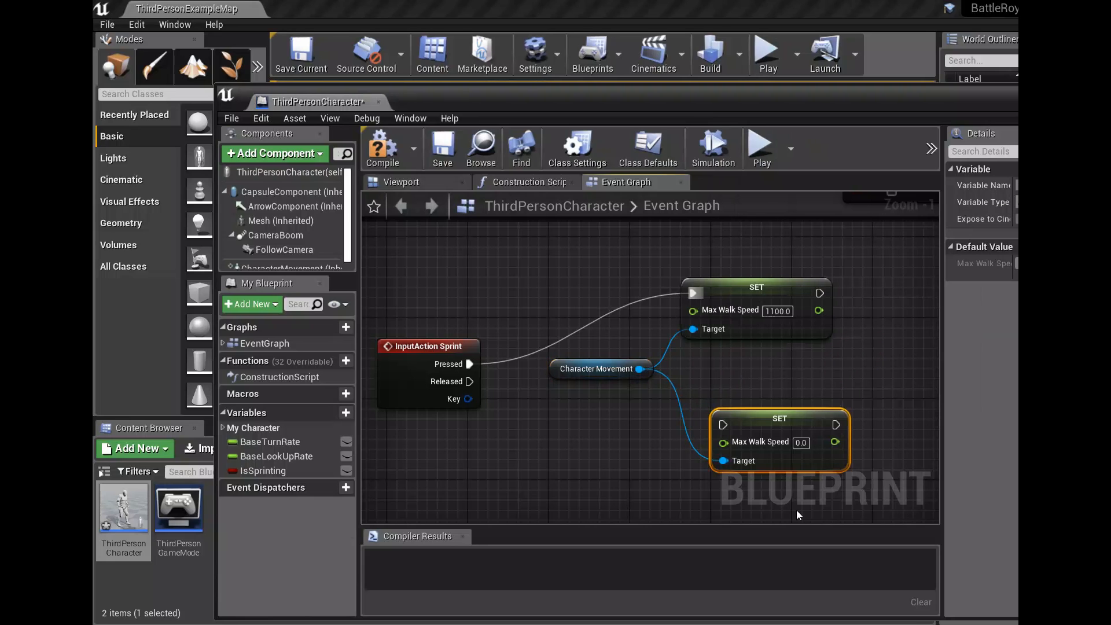
click(803, 443)
text(600)
key(Return)
click(761, 365)
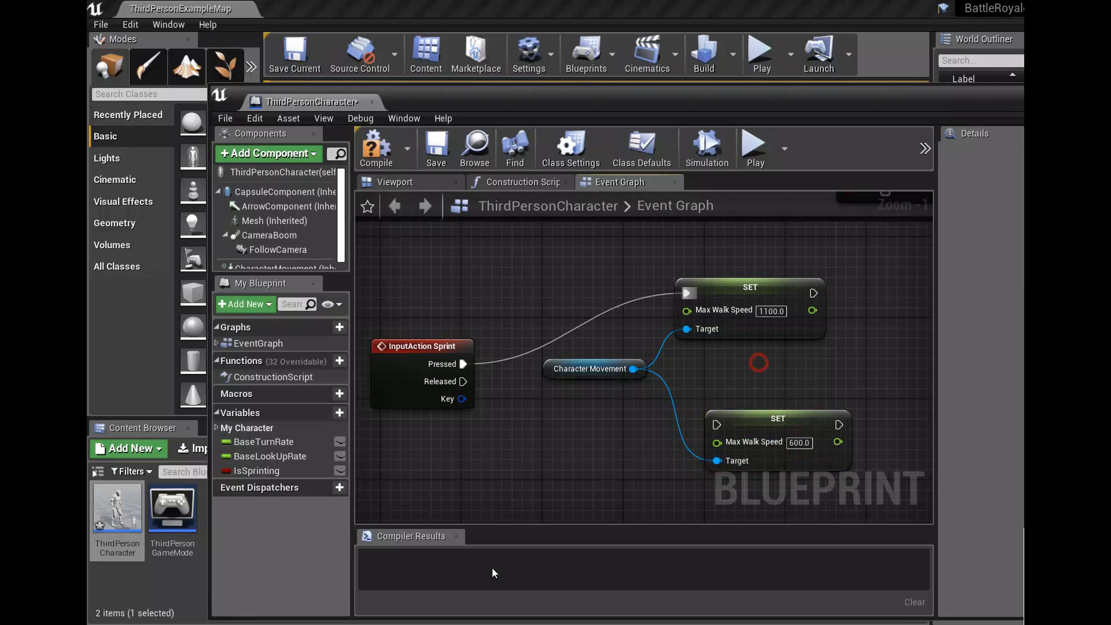
Align the 600-speed Set node under the 1100-speed one and move the Character Movement node closer to the Sprint event
drag(774, 419, 744, 419)
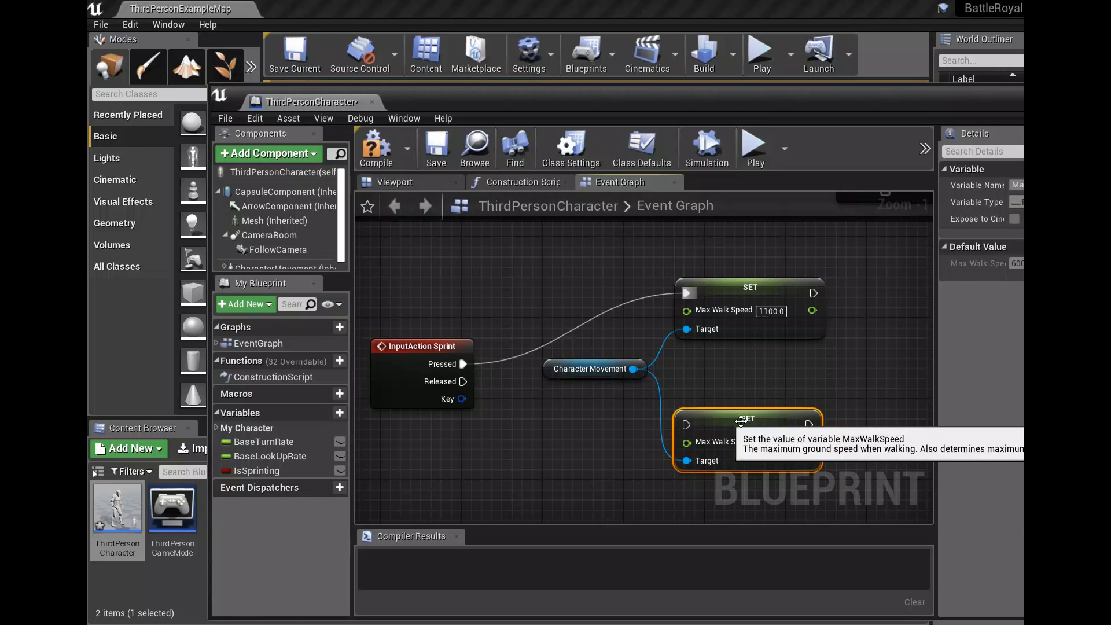
drag(544, 369, 523, 370)
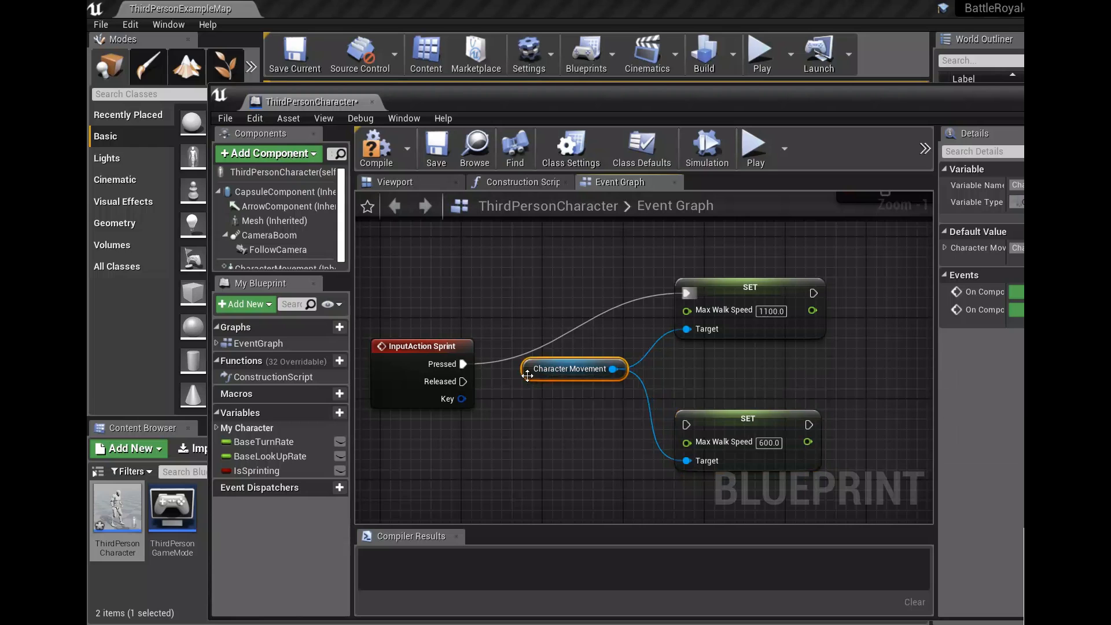
scroll(557, 408, down, 5)
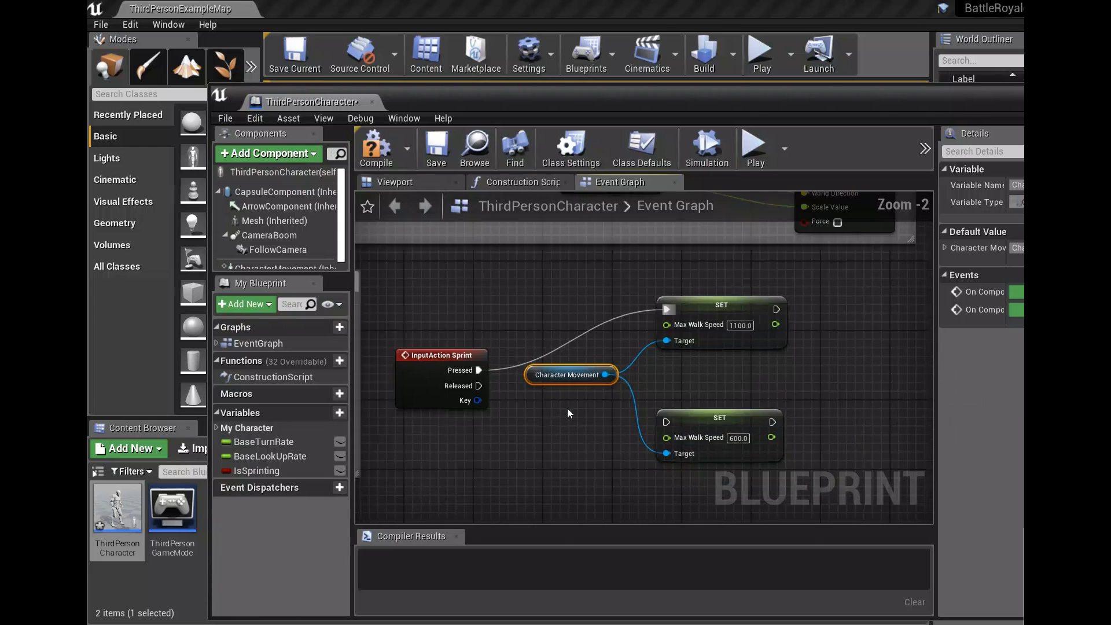
scroll(538, 440, up, 5)
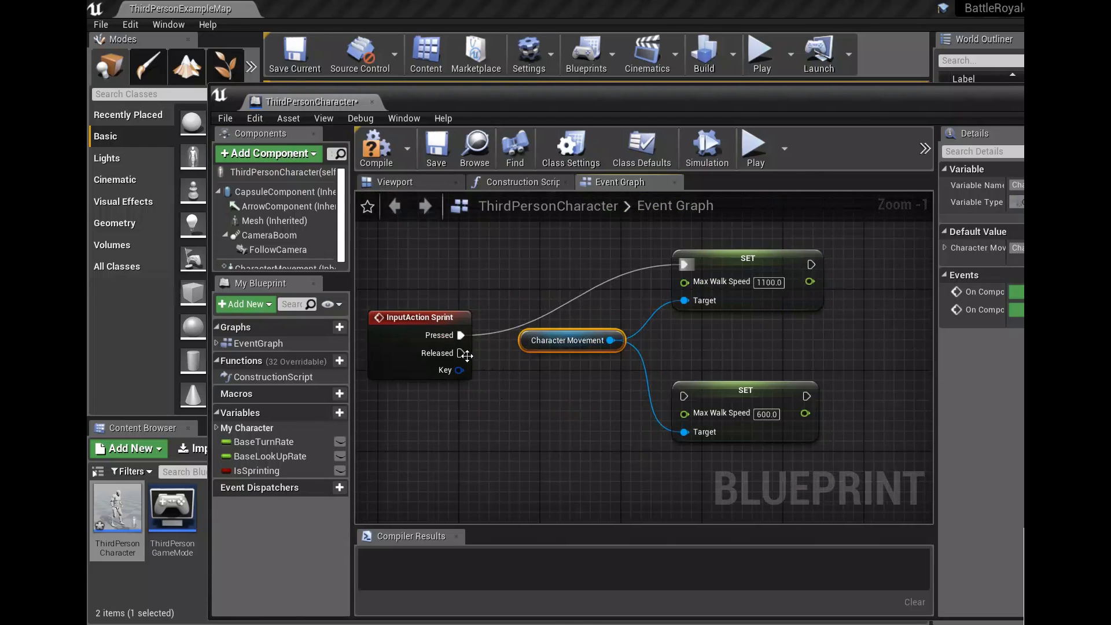
Try to connect the Sprint event's Released output to the 600-speed Set node's execution input
drag(462, 353, 676, 403)
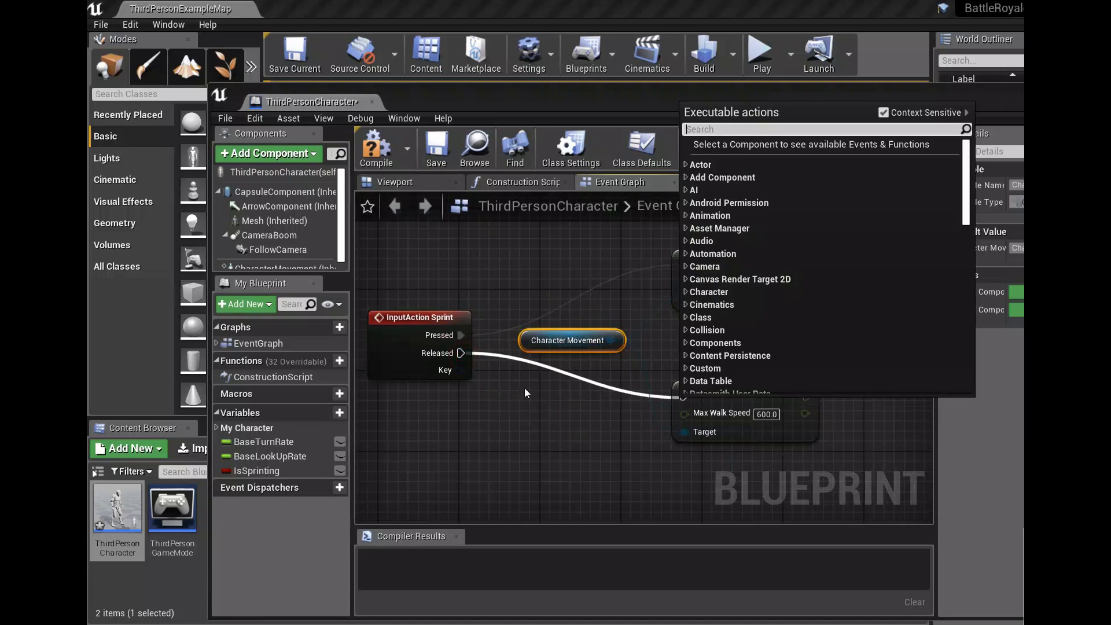
key(Escape)
click(419, 317)
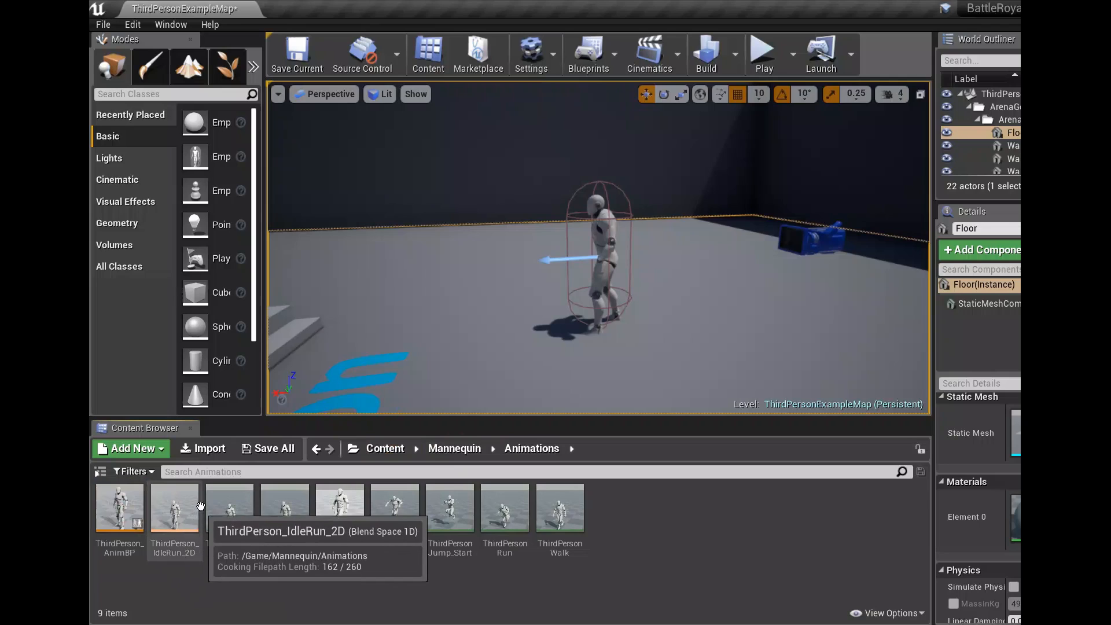
Open the ThirdPerson_IdleRun_2D blend space and inspect its second and last samples along the Speed axis
double_click(175, 509)
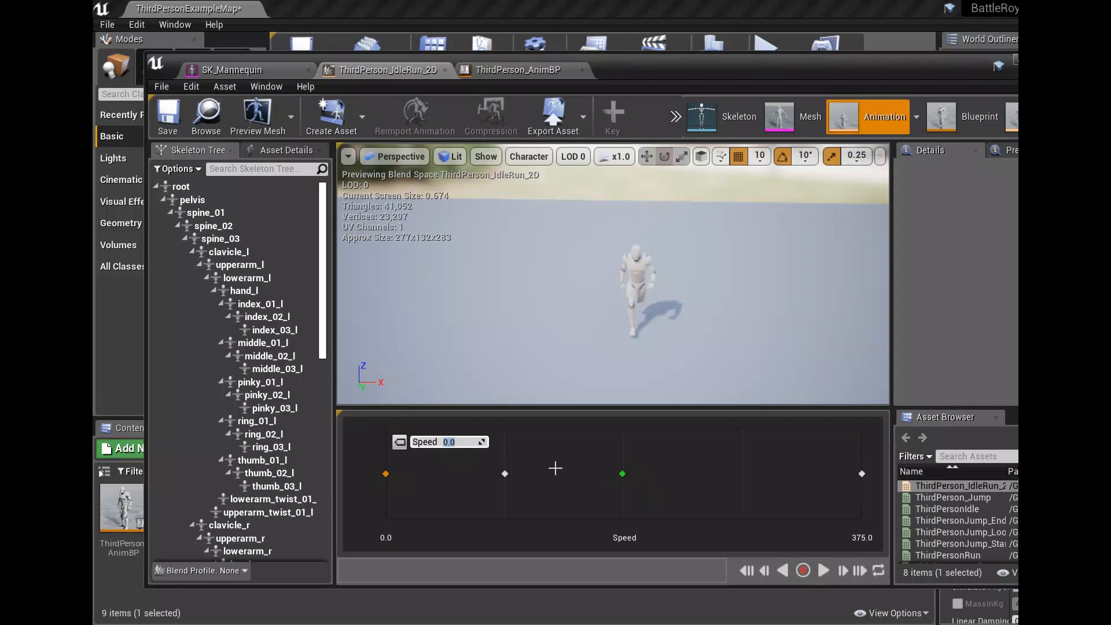
drag(508, 473, 865, 479)
click(863, 473)
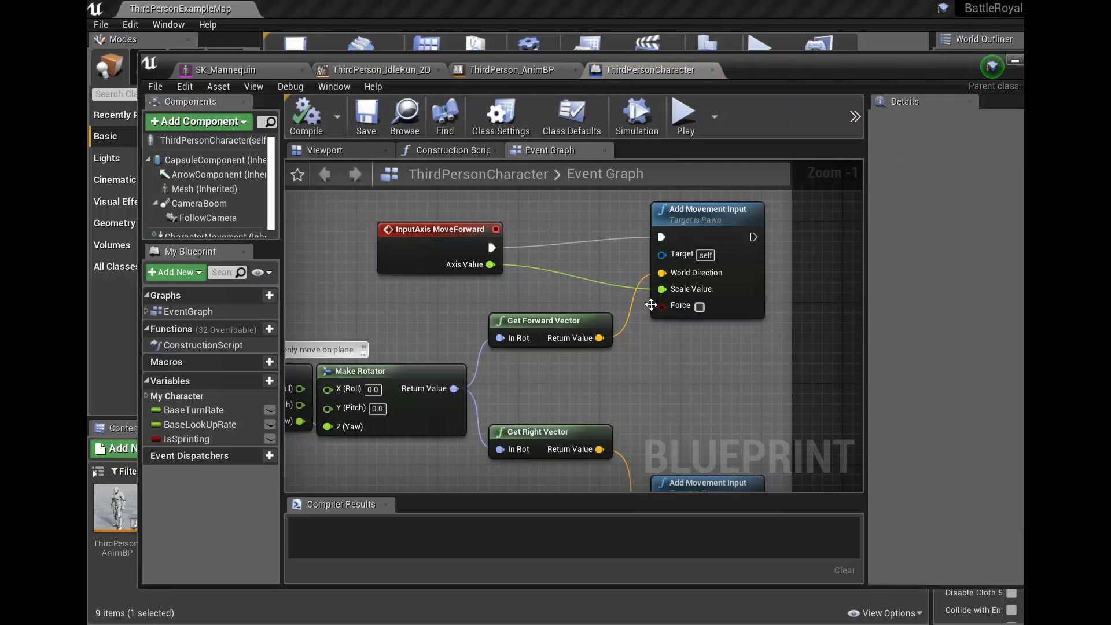
In the Sprinting group, set Max Walk Speed to 600 on the Pressed Set node and 280 on the Released one
scroll(724, 398, down, 6)
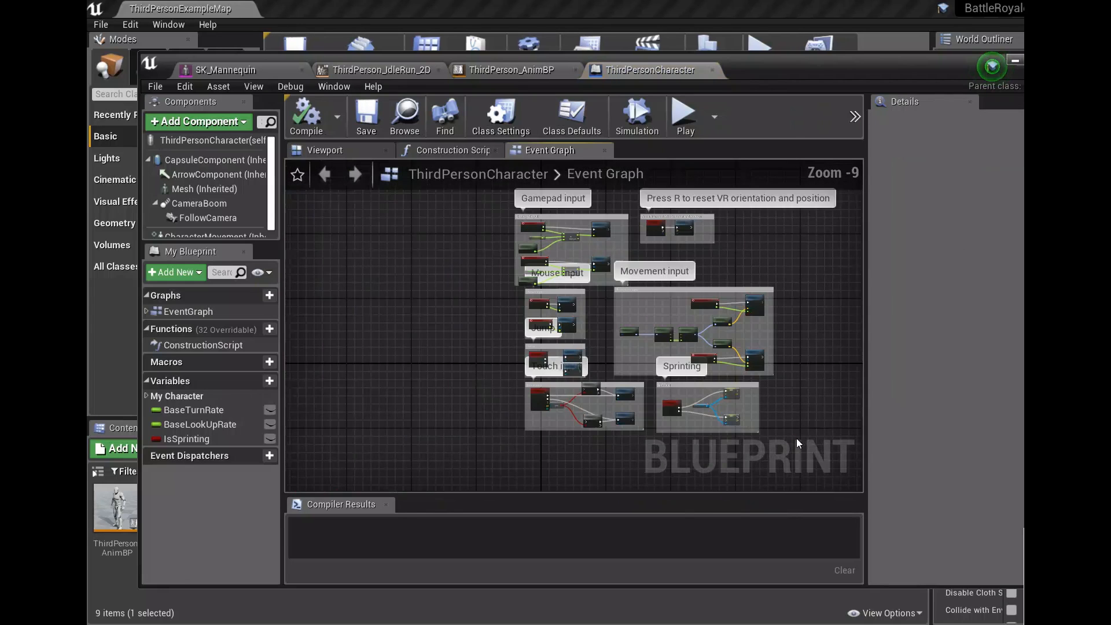
scroll(637, 338, up, 6)
scroll(655, 336, down, 2)
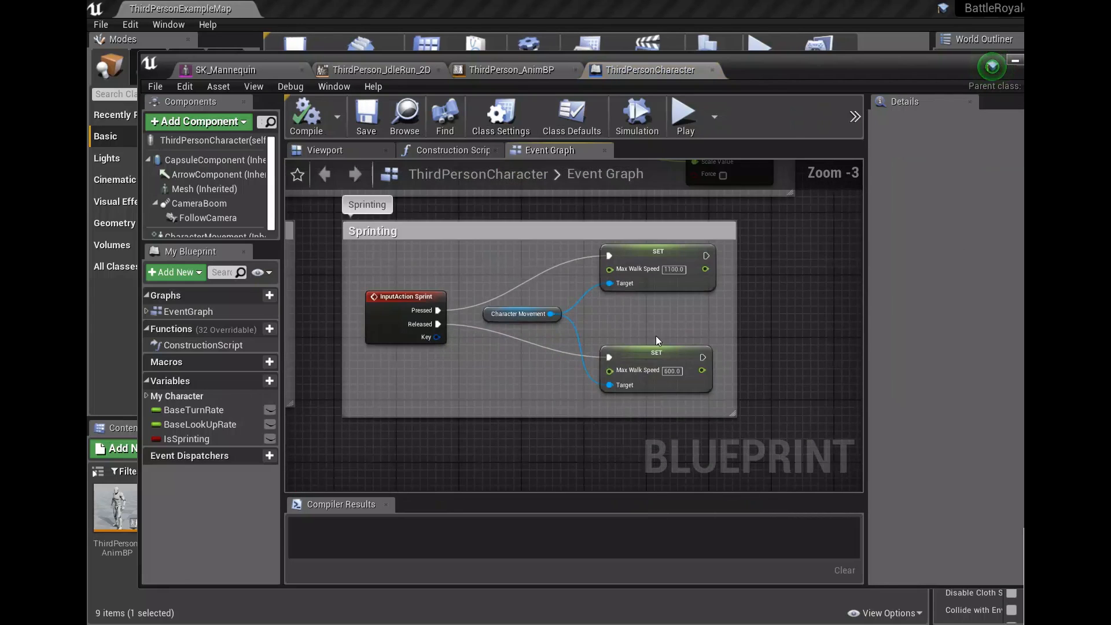
scroll(702, 288, up, 2)
click(682, 250)
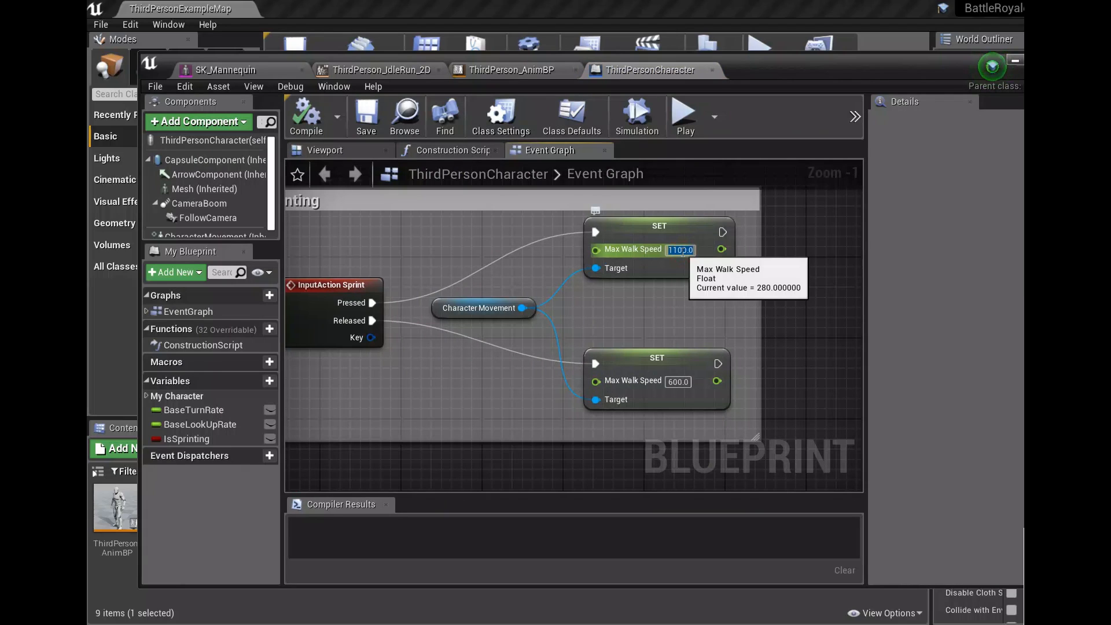
text(600)
key(Return)
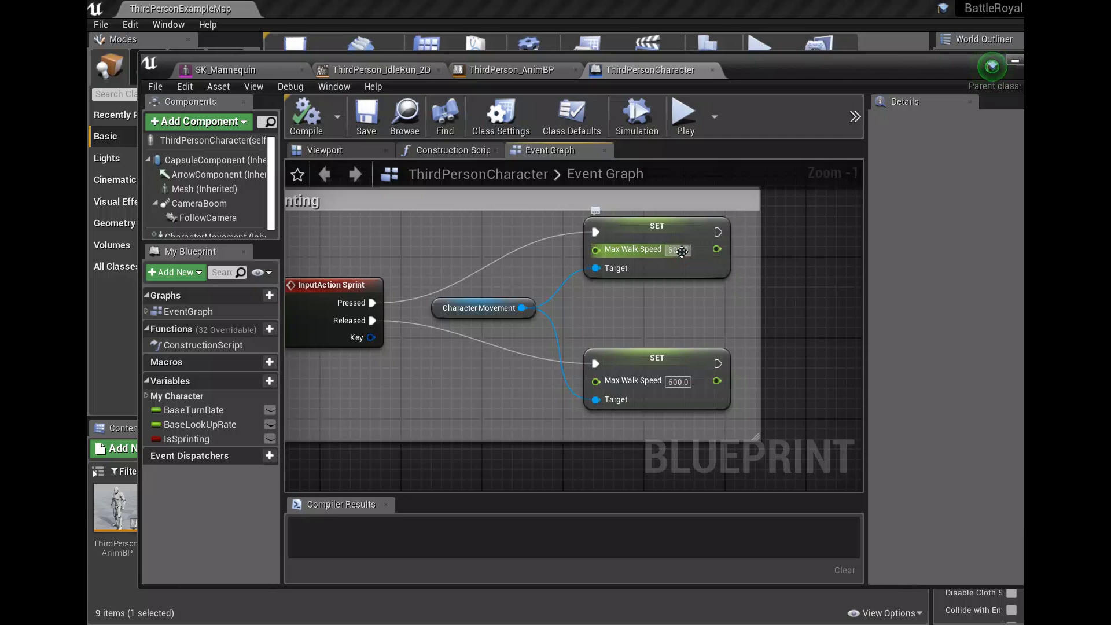
click(678, 381)
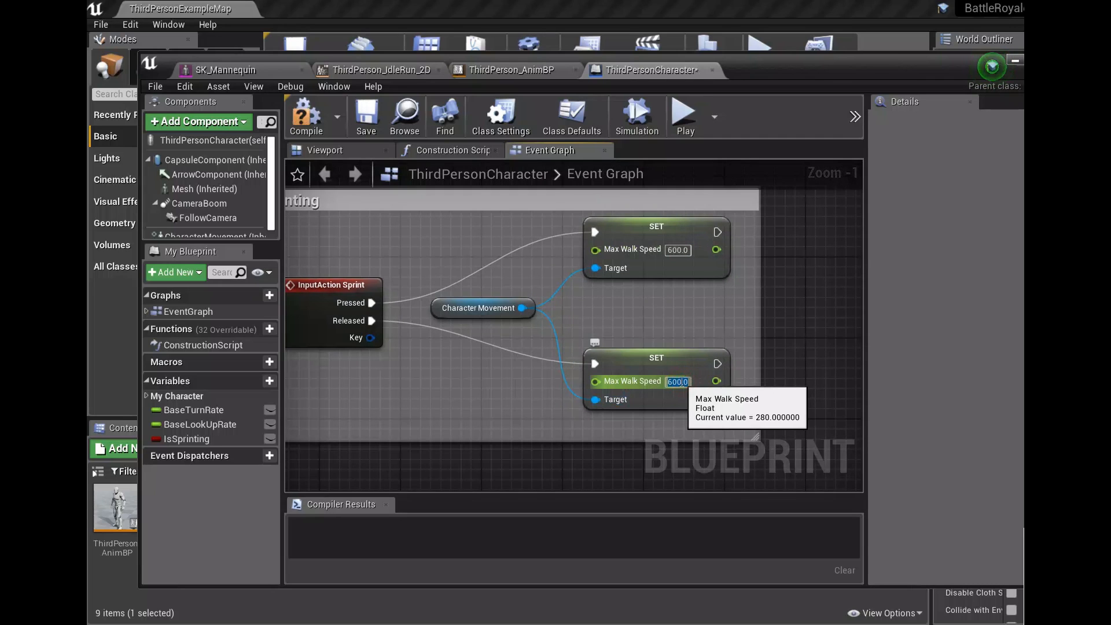
text(28)
scroll(705, 345, down, 4)
scroll(585, 340, up, 5)
right_click(599, 346)
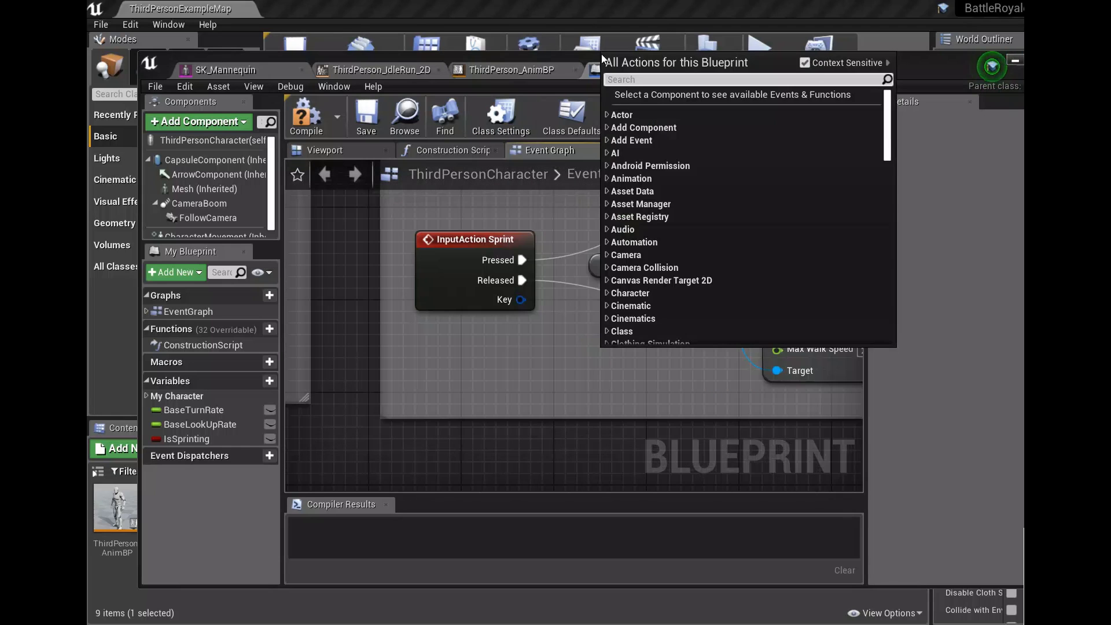
click(590, 436)
right_drag(683, 358, 520, 401)
scroll(520, 402, down, 1)
right_drag(715, 277, 652, 284)
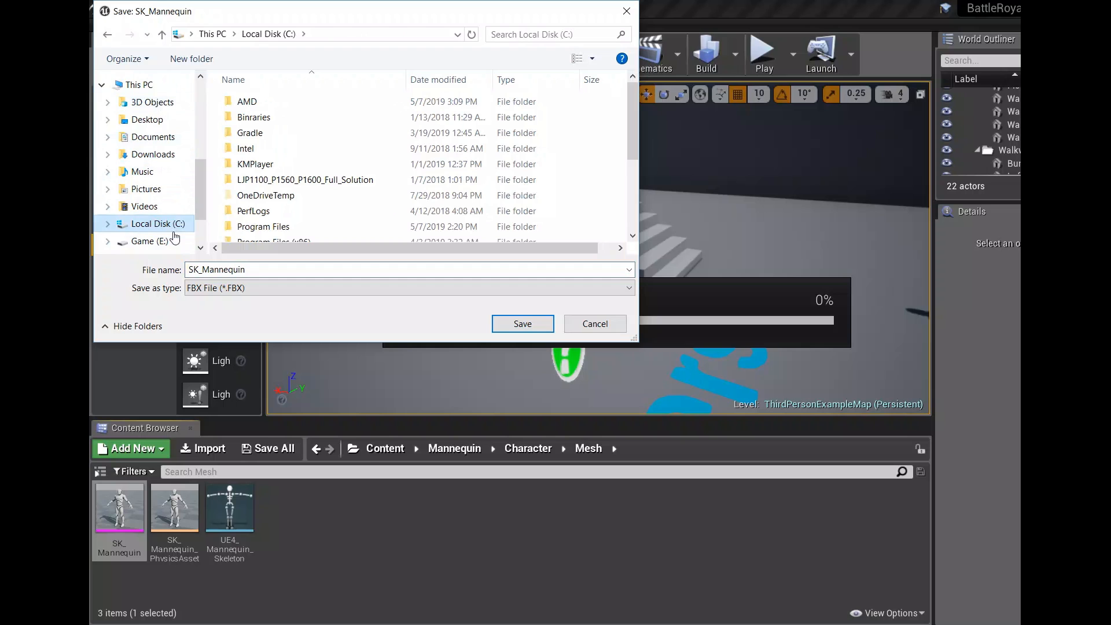
Point the SK_Mannequin export's save location to the Projects\UE 4 folder on the Develop (F:) drive
scroll(159, 217, down, 1)
click(155, 217)
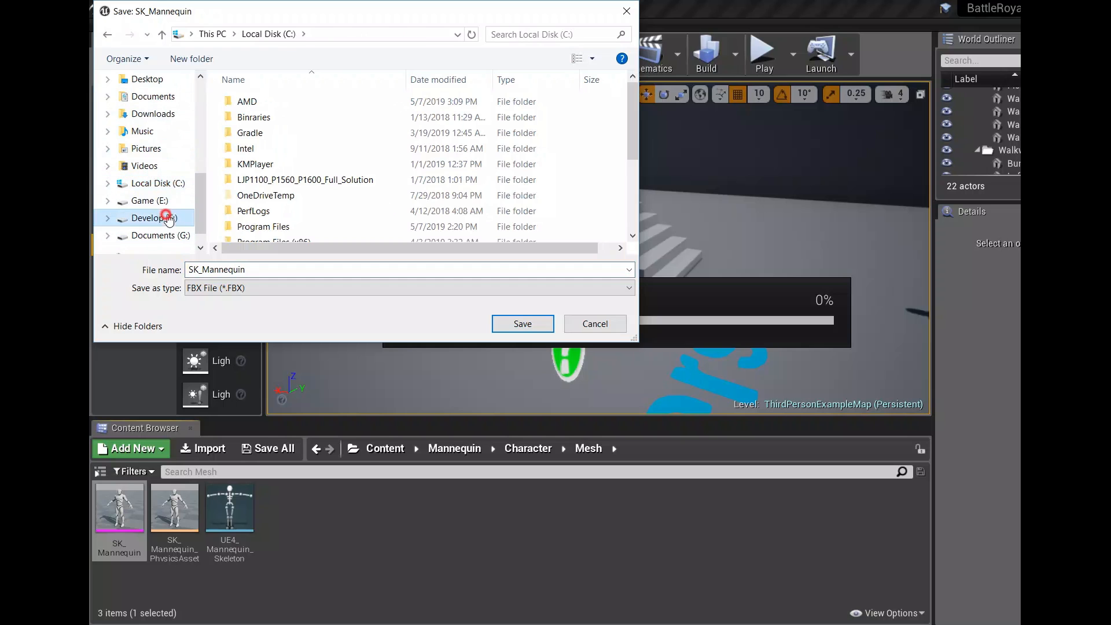
scroll(380, 127, down, 2)
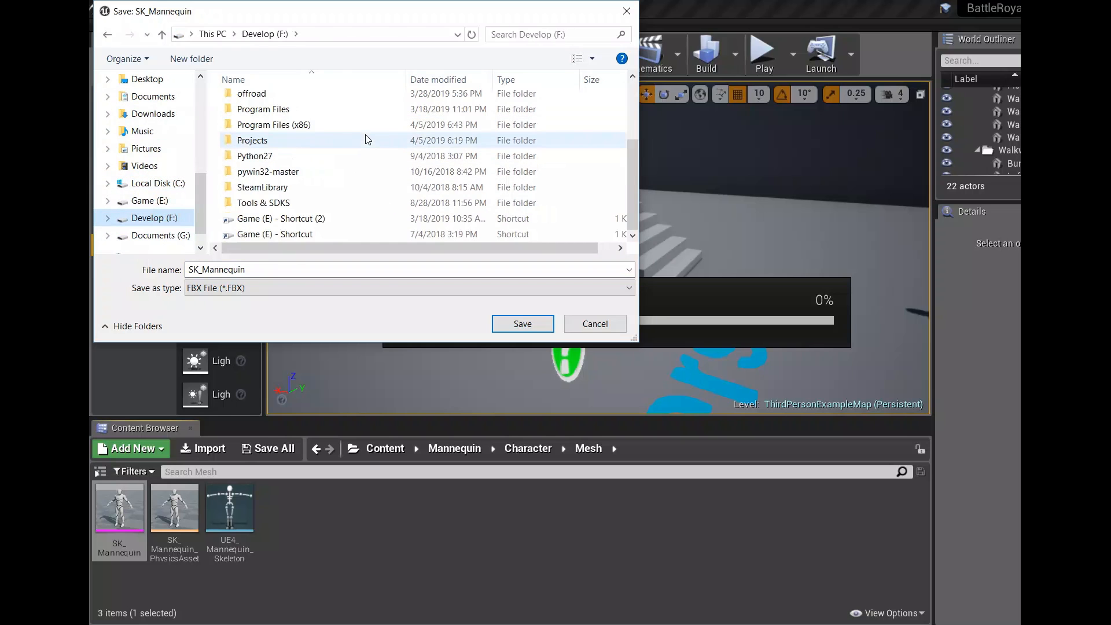
double_click(252, 140)
click(261, 196)
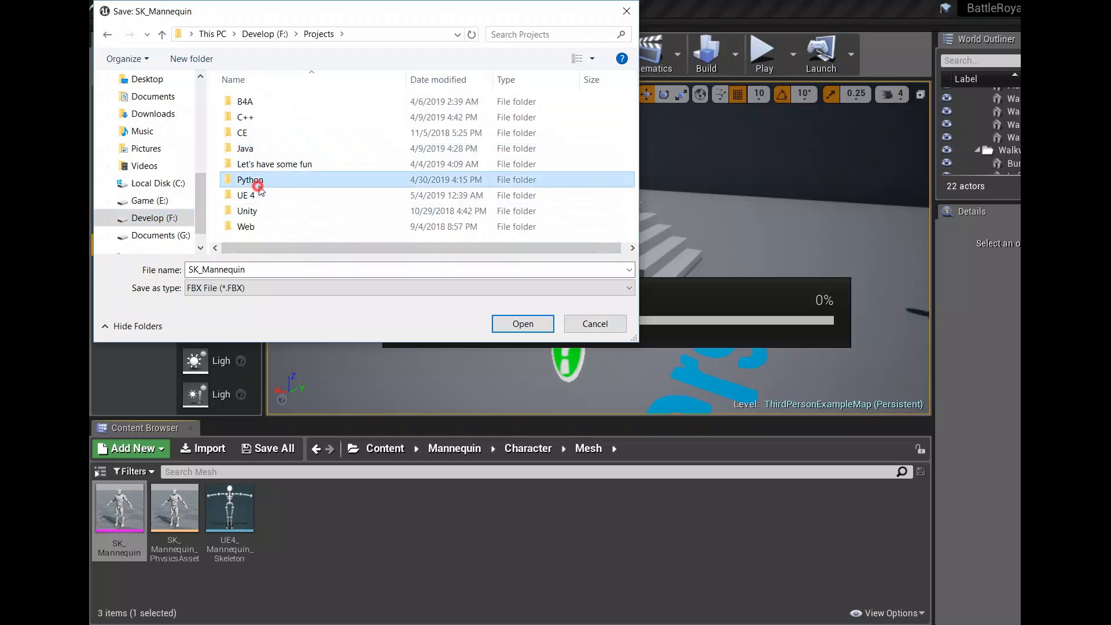
double_click(261, 196)
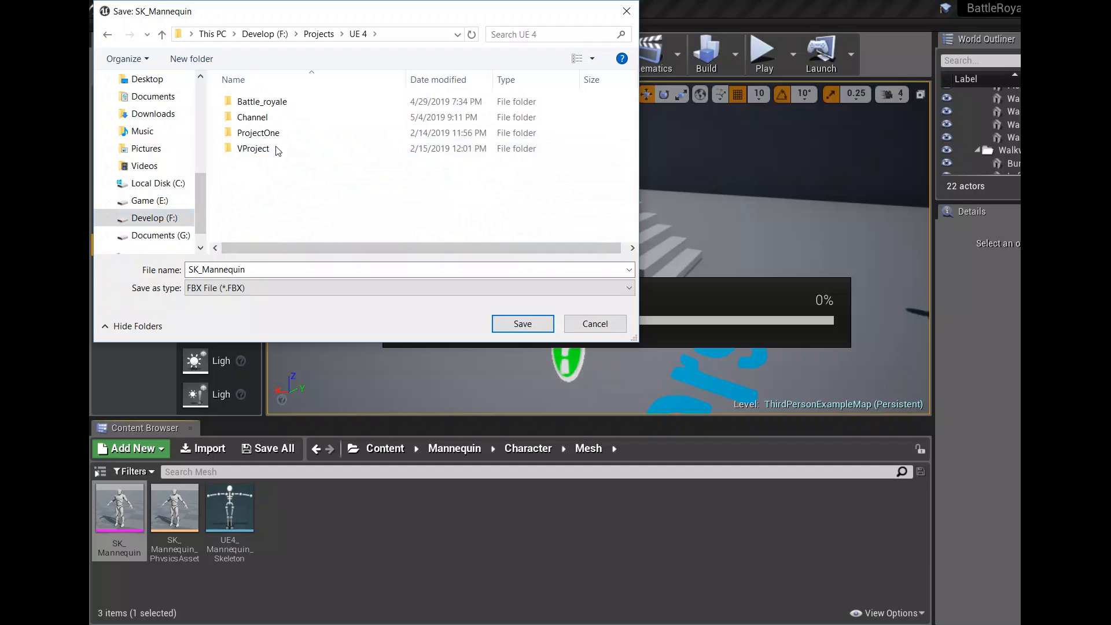
click(278, 102)
double_click(278, 102)
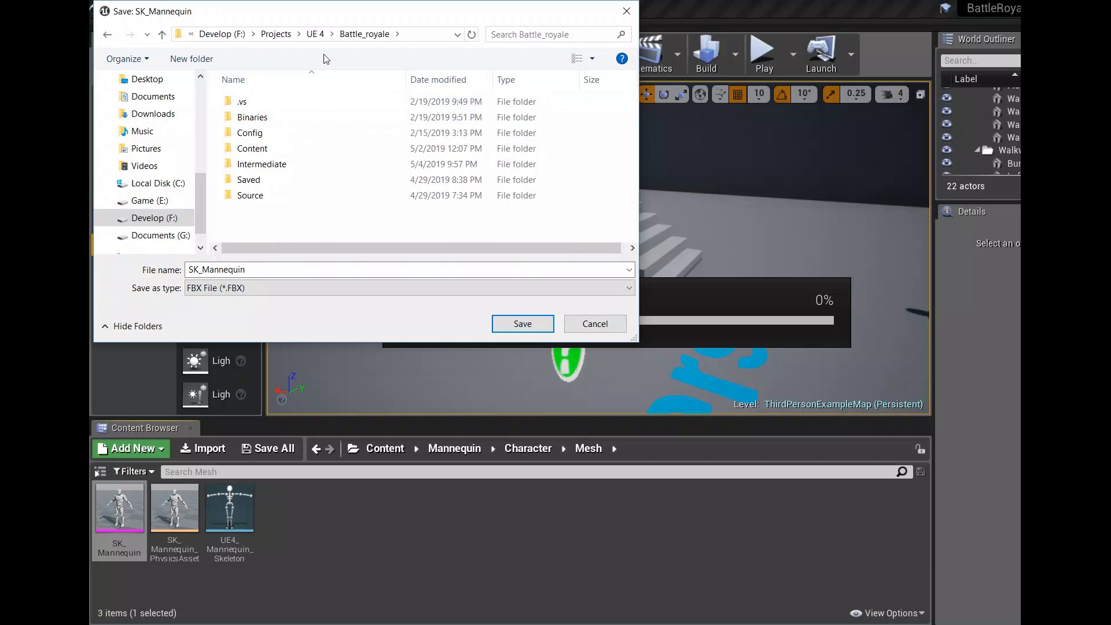
click(315, 34)
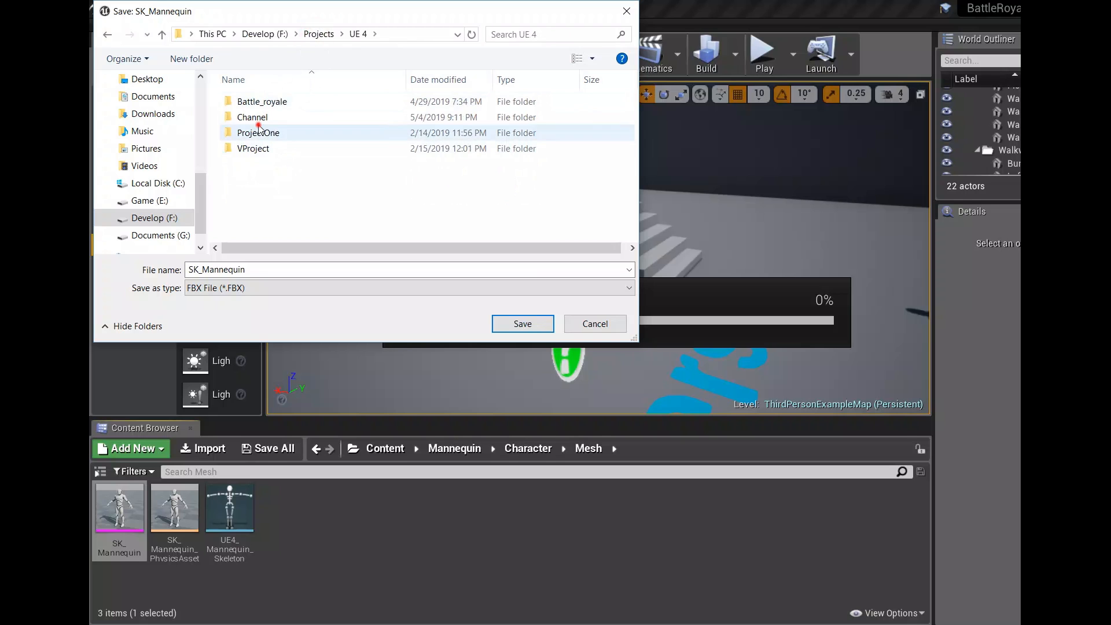
Choose Channel\Project\BattleRoyaleGame\Content\ThirdPerson\Meshes as the export's destination folder
double_click(248, 116)
double_click(256, 120)
double_click(264, 107)
click(279, 116)
double_click(279, 116)
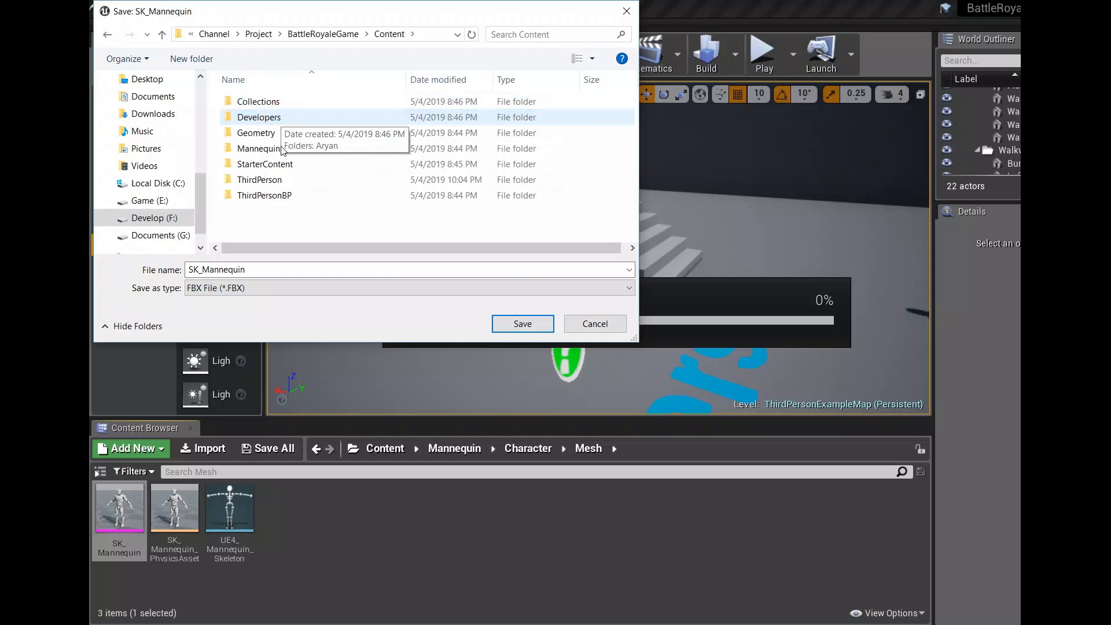
double_click(277, 179)
double_click(254, 117)
Save the mesh as the FBX file SK_Mannequin and export it with the default FBX 2013 options
right_click(309, 214)
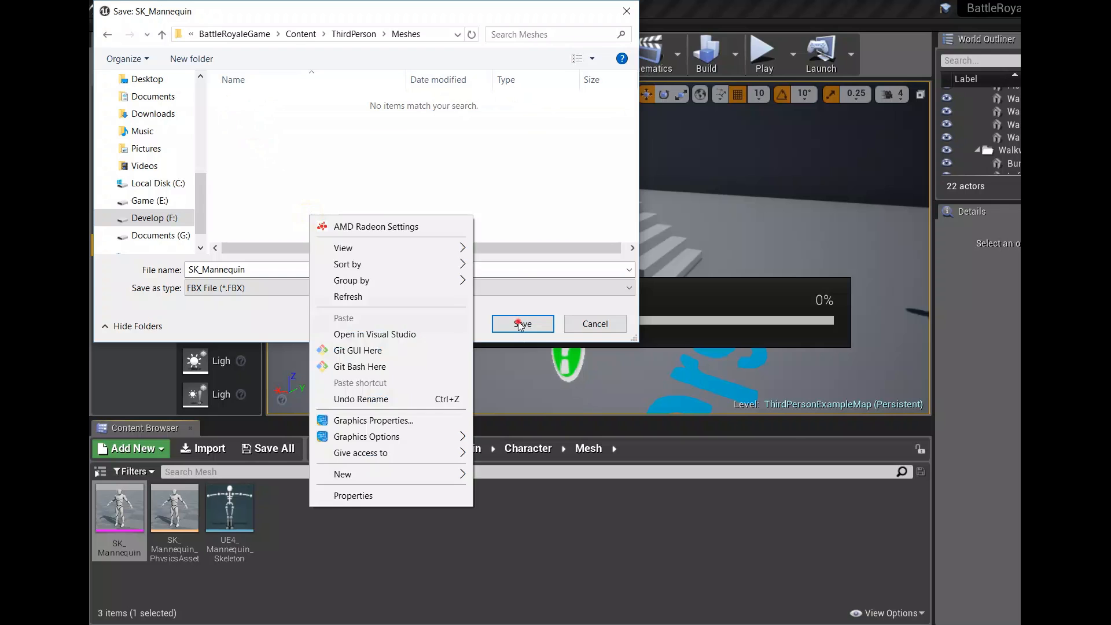
click(522, 323)
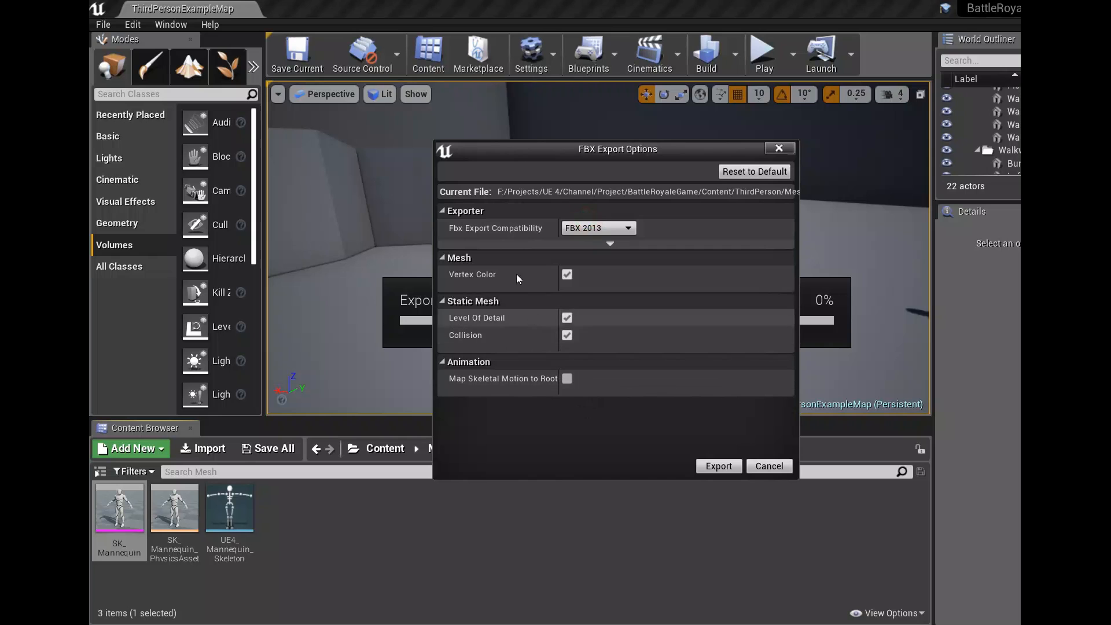
click(721, 473)
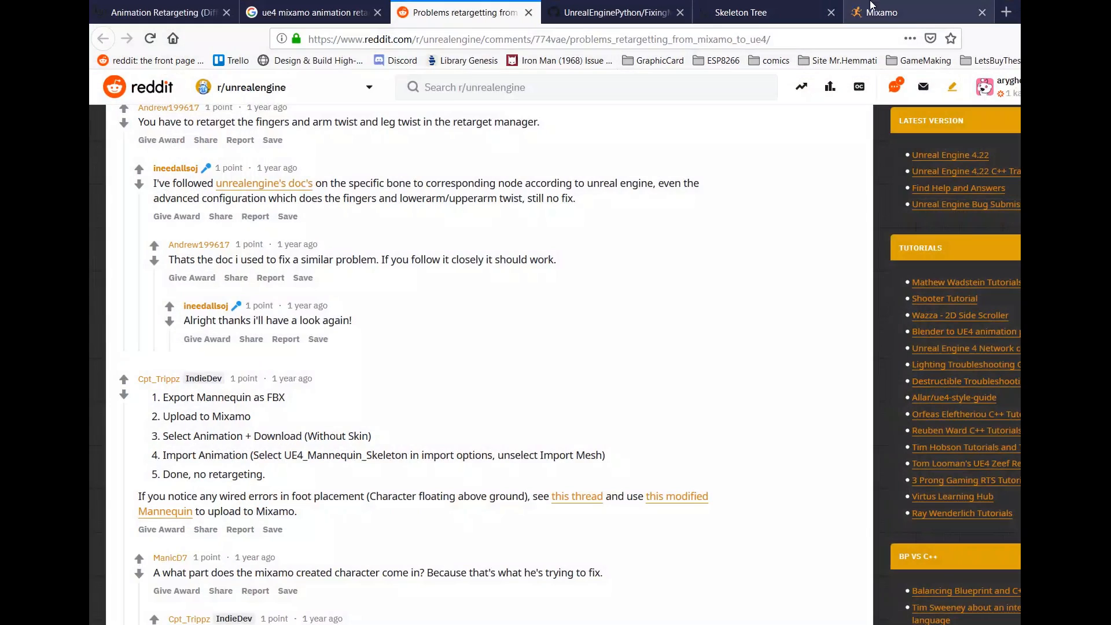
Download the Great Sword Walk animation from Mixamo as FBX at 60 frames per second, Without Skin and with no keyframe reduction
click(879, 10)
click(999, 186)
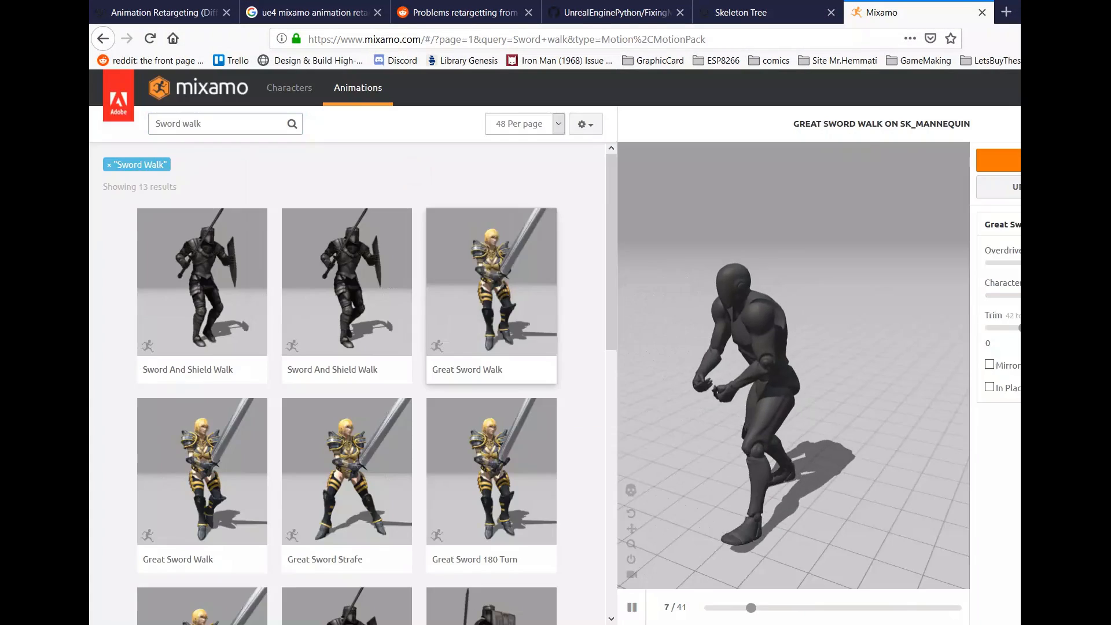
click(998, 160)
click(683, 232)
click(674, 255)
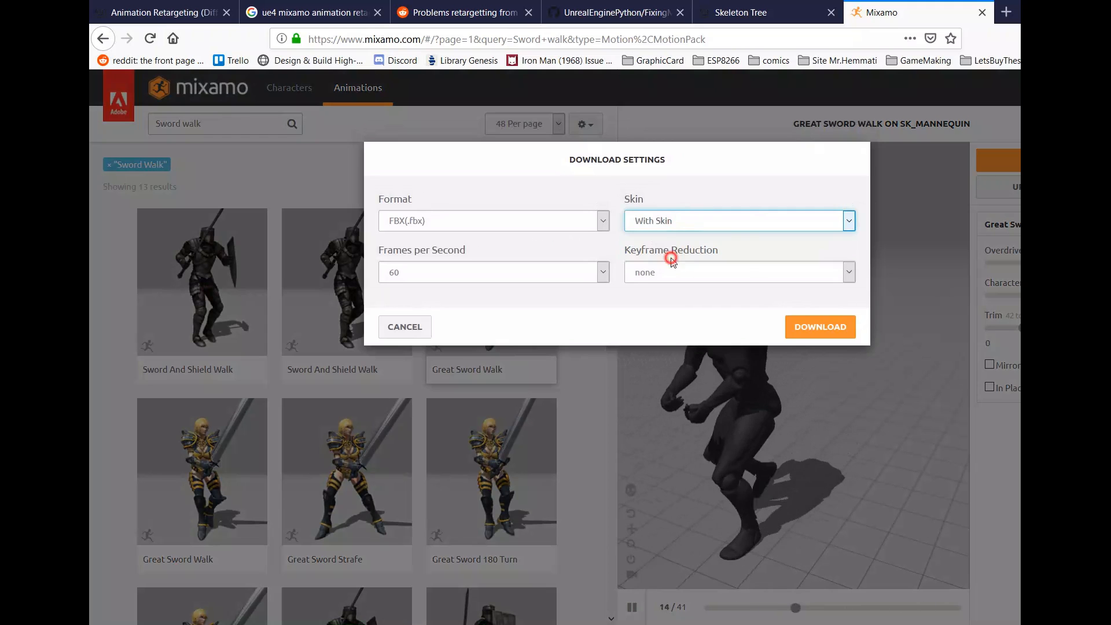
click(685, 280)
click(685, 279)
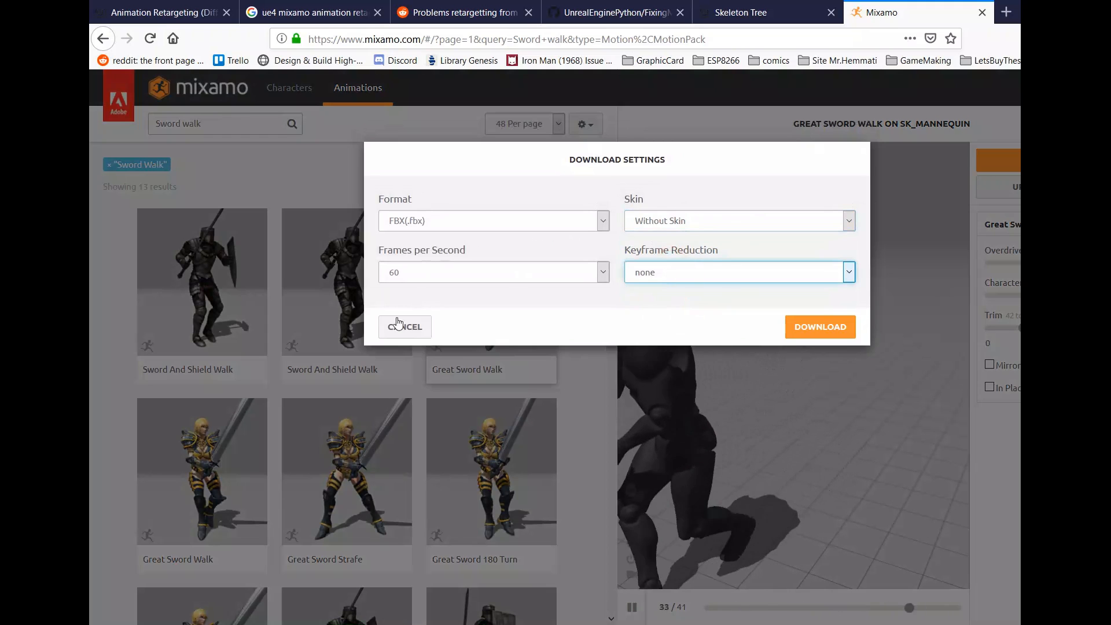
click(835, 338)
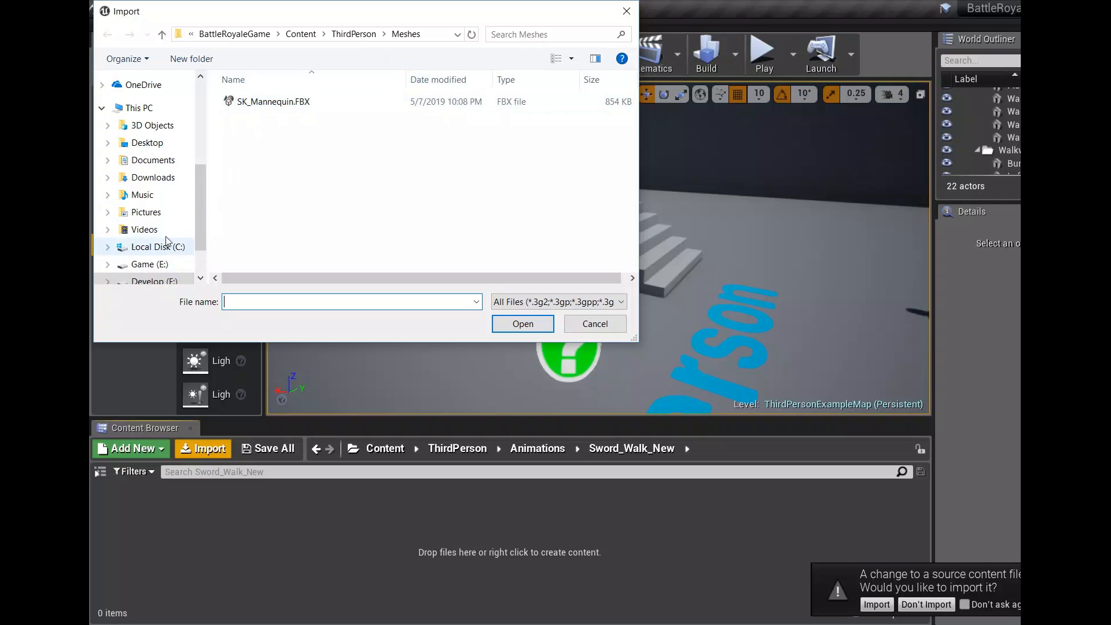
Filter the Downloads folder to FBX animation files and open Great Sword Walk(1).fbx for import into the Sword_Walk_New folder
scroll(166, 240, down, 1)
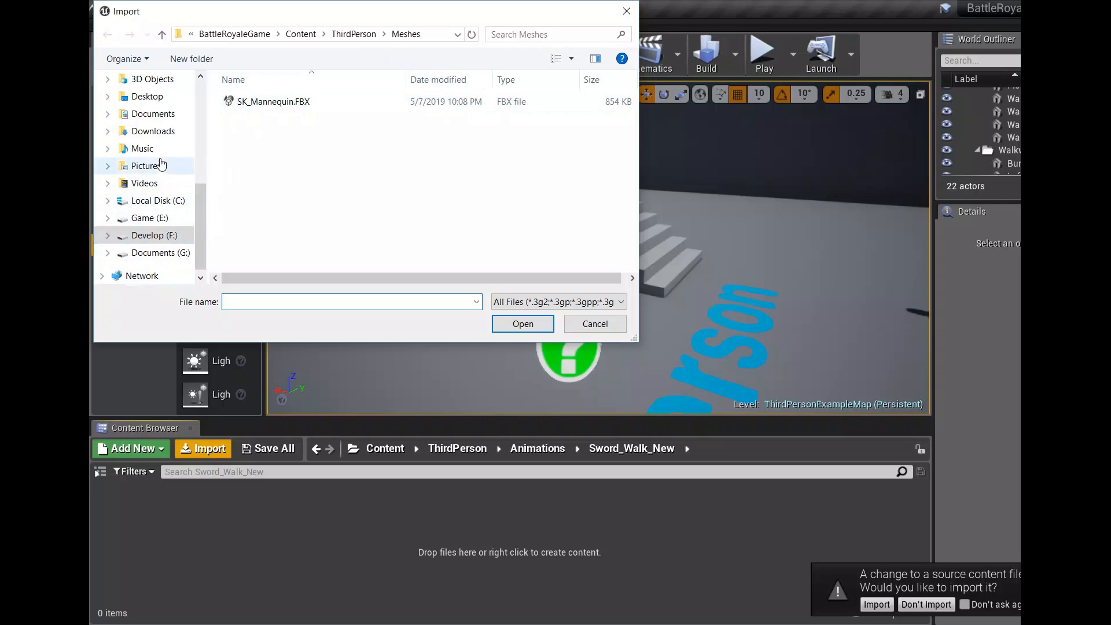
click(153, 131)
scroll(521, 243, down, 5)
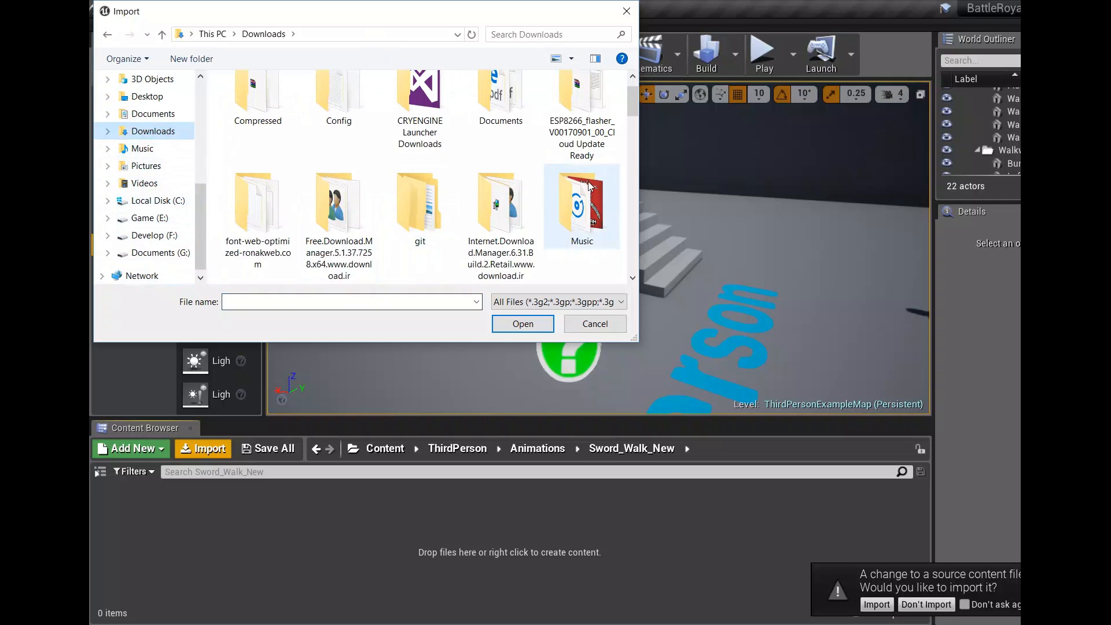
click(558, 302)
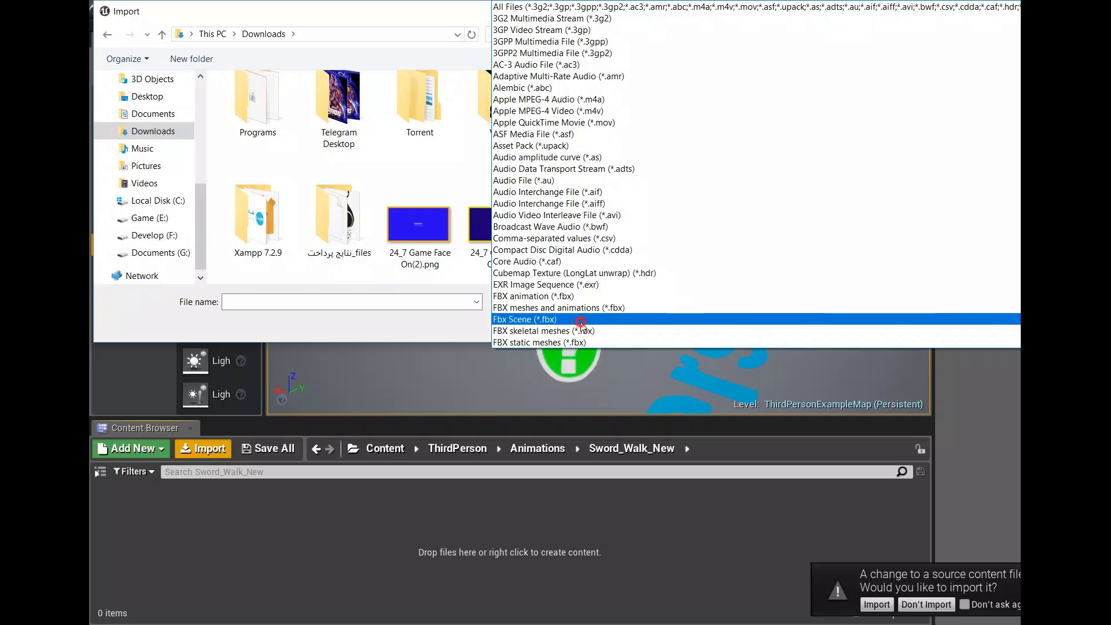
click(580, 319)
click(570, 302)
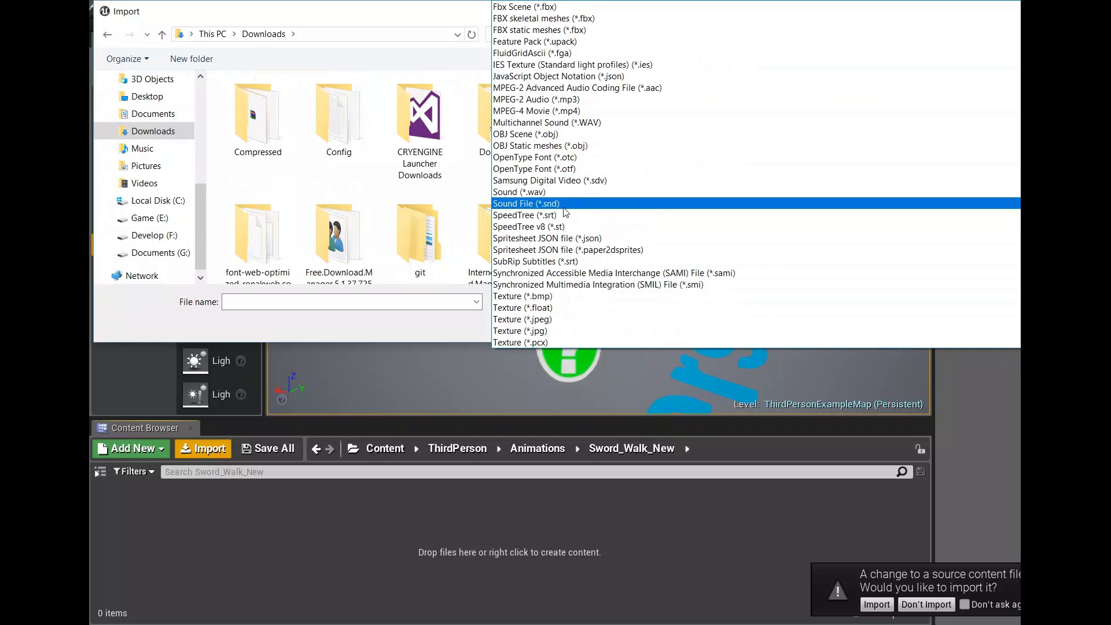
scroll(566, 209, up, 3)
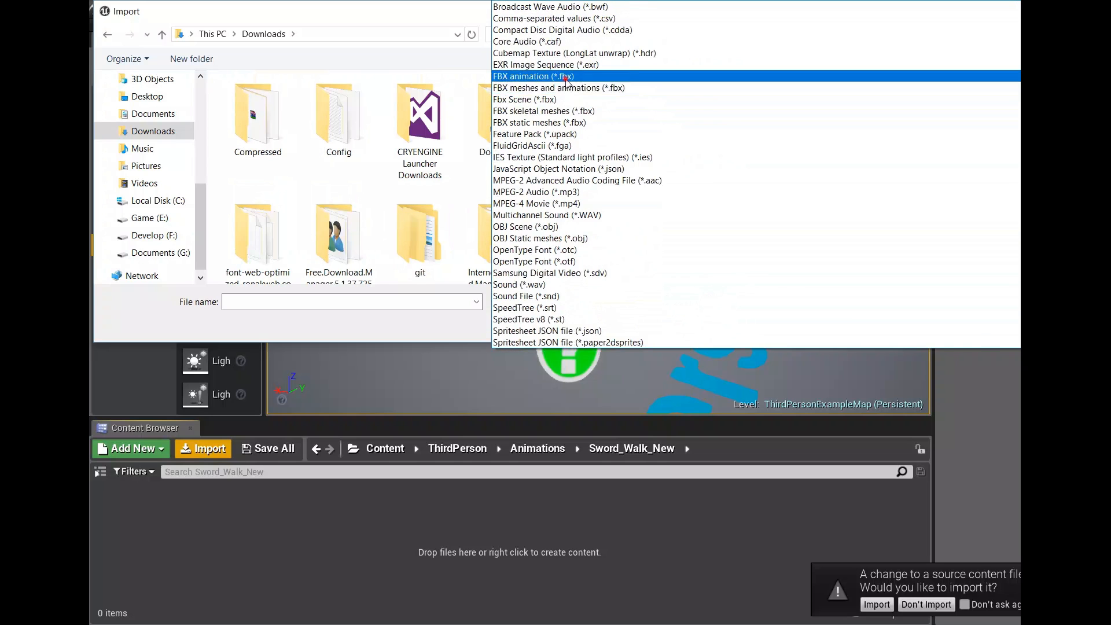
click(566, 77)
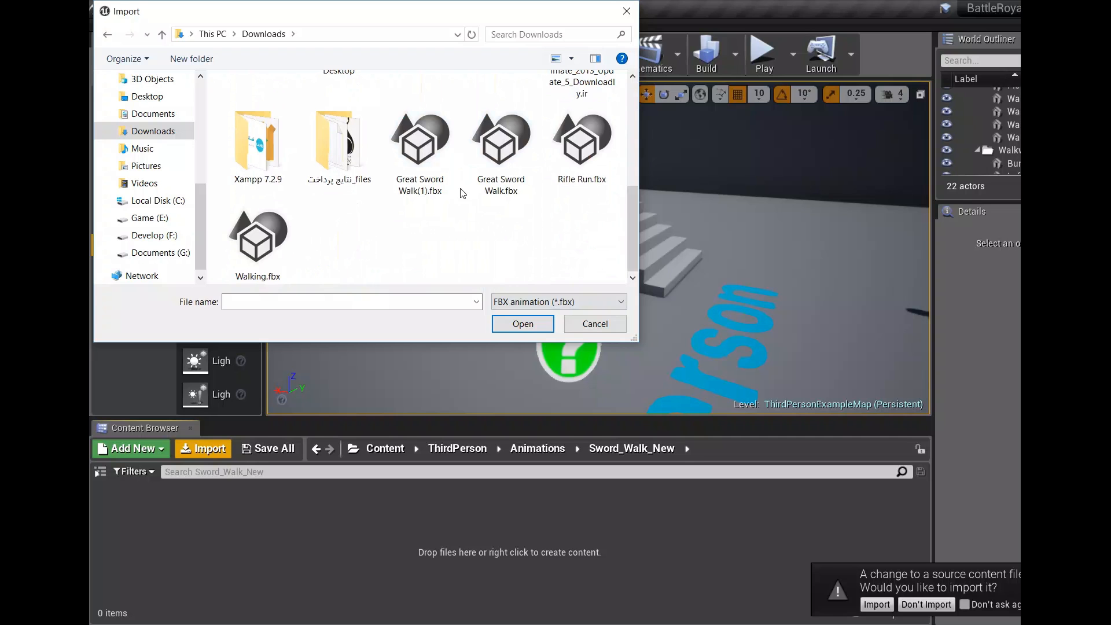
click(420, 152)
click(525, 328)
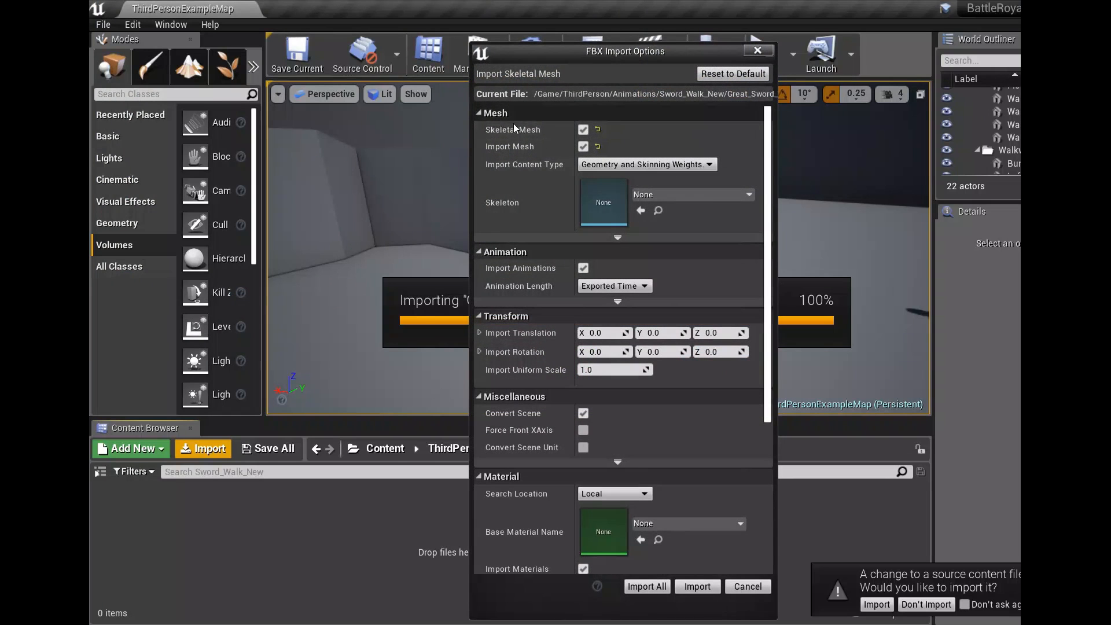
Import the sword walk as an animation without its mesh, assigning UE4_Mannequin_Skeleton, and dismiss the message log
click(583, 147)
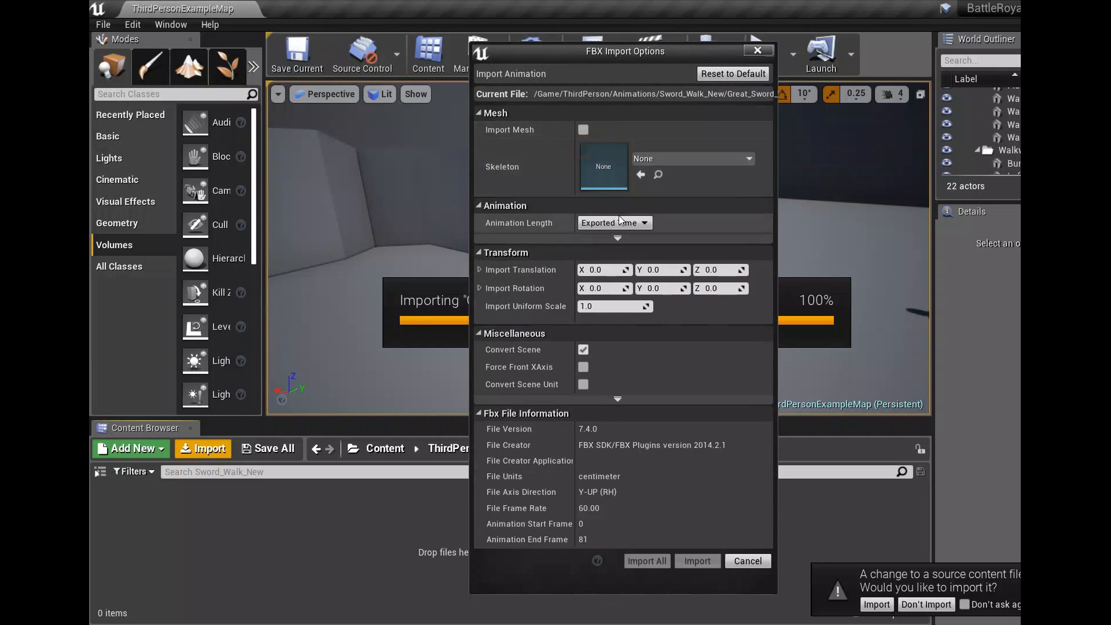
click(660, 160)
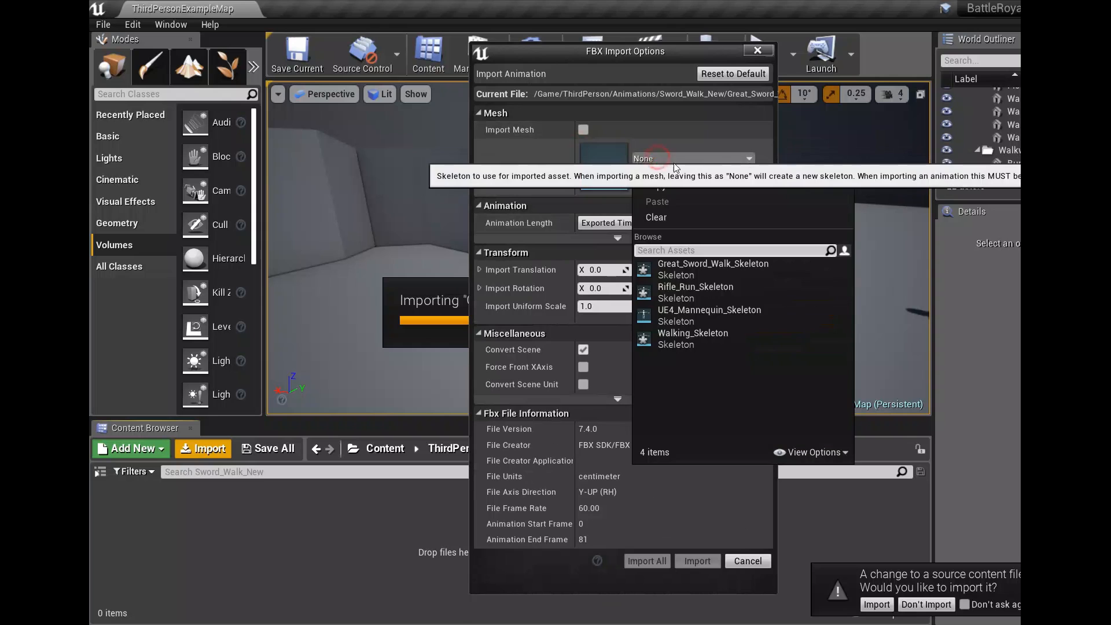
click(771, 323)
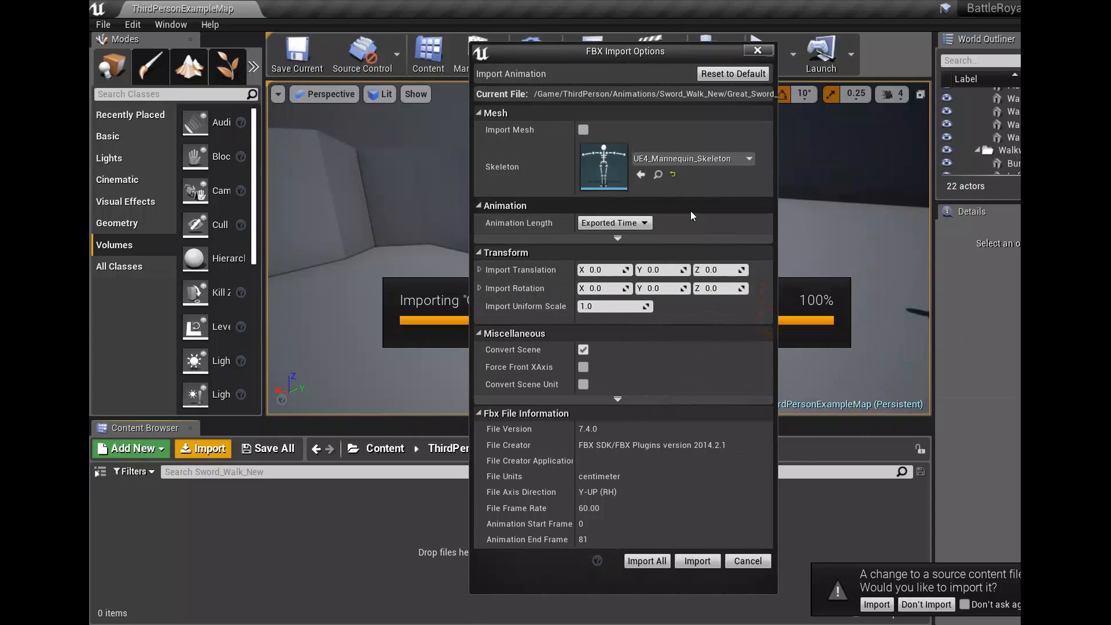
click(696, 561)
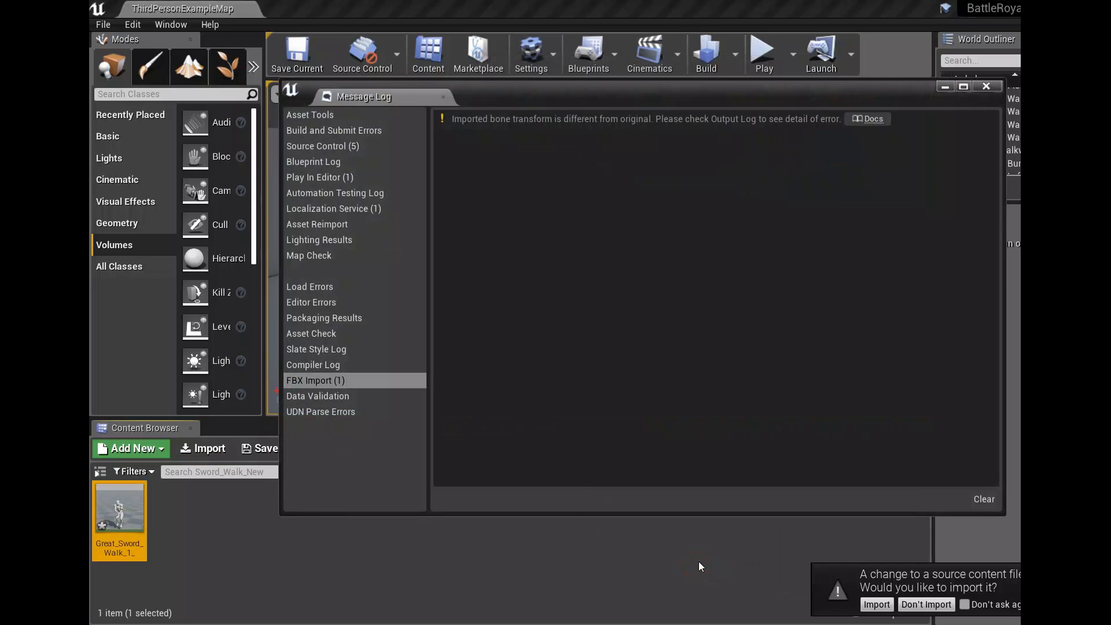
click(986, 87)
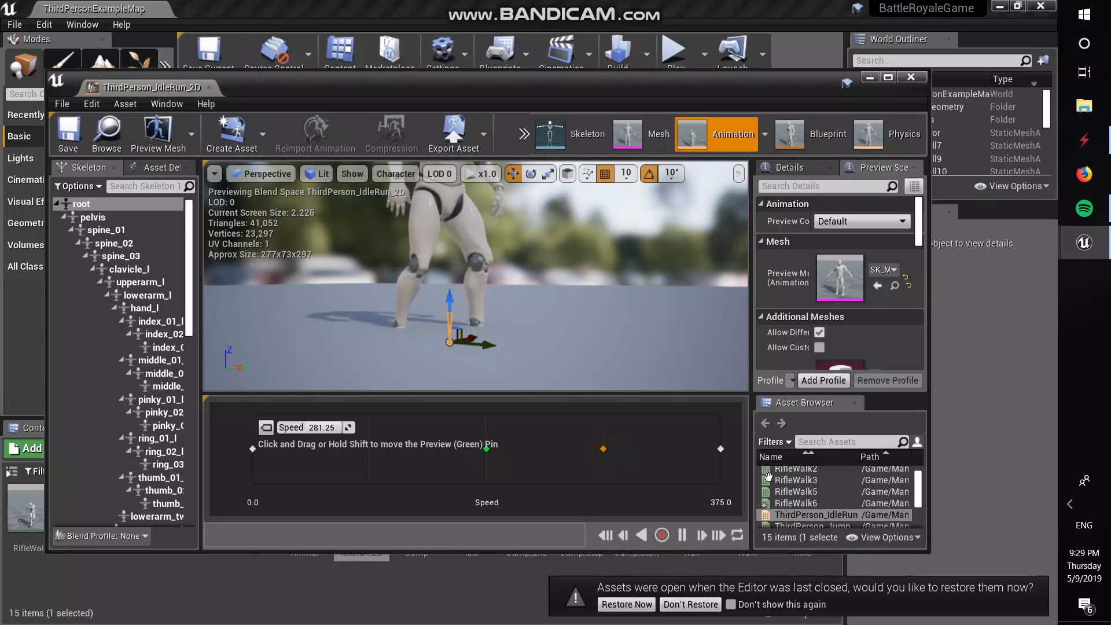
Place RifleWalk6 on the 281.25 speed sample of the ThirdPerson_IdleRun_2D blend space and save the asset
drag(835, 505, 612, 450)
click(68, 132)
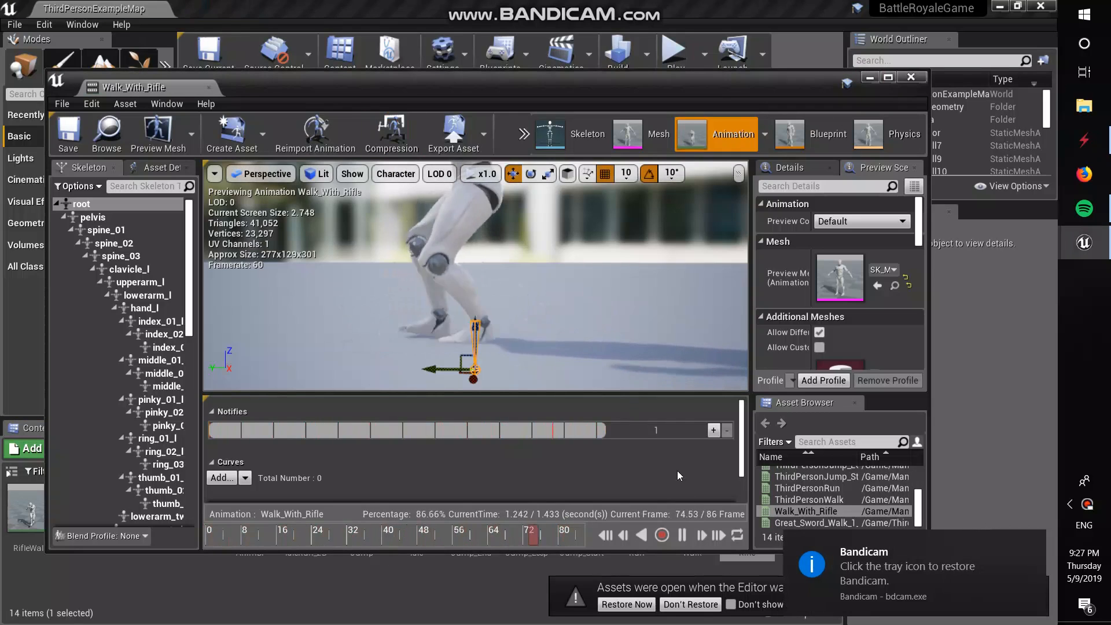
Rewind Walk_With_Rifle to frame 0 and start recording it as RifleWalk6 in the Mannequin Animations folder
click(641, 536)
click(641, 535)
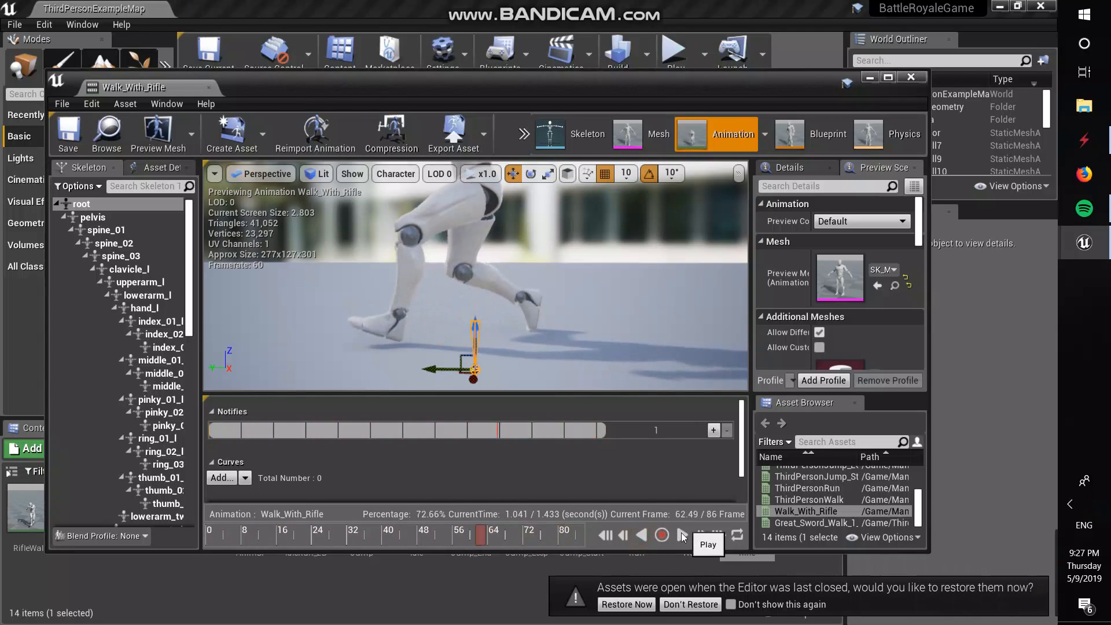
drag(483, 535, 156, 523)
click(660, 538)
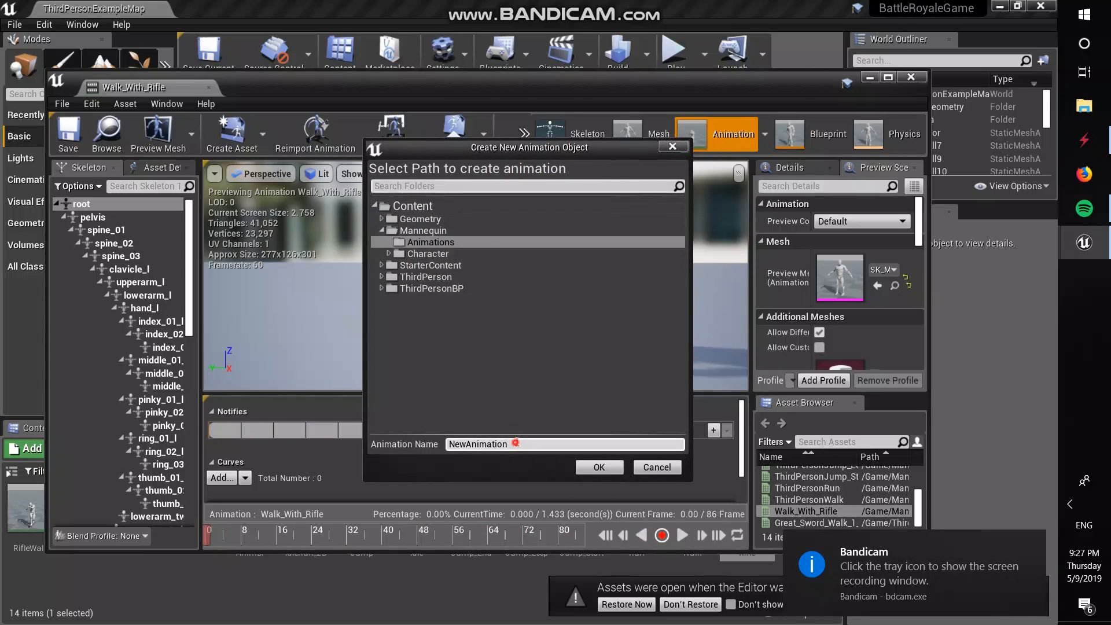
text(RifleWalk6)
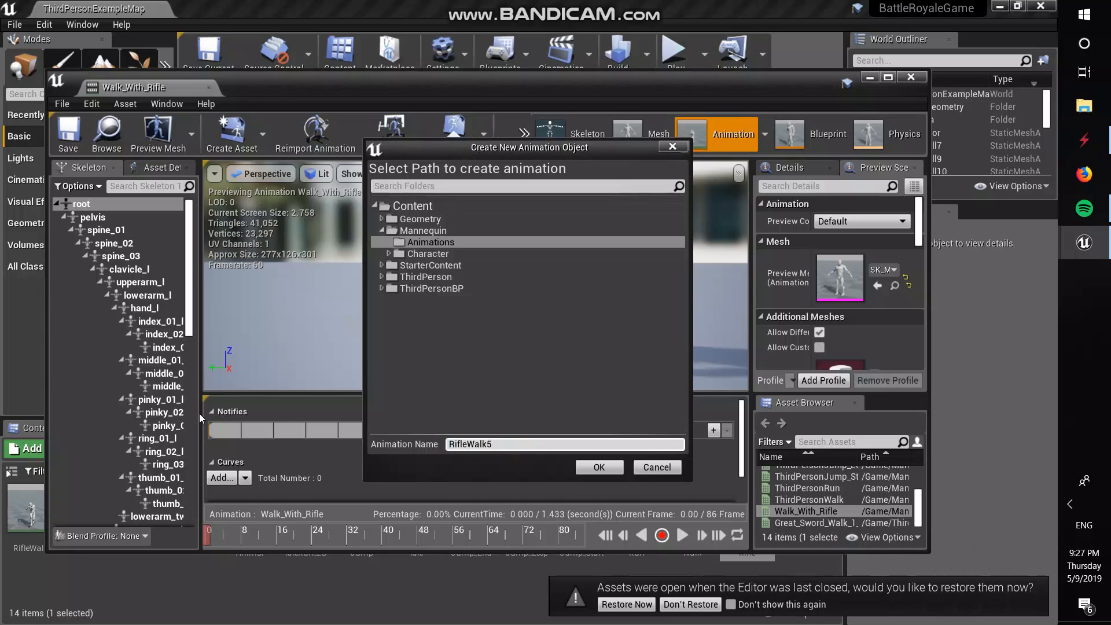
click(580, 471)
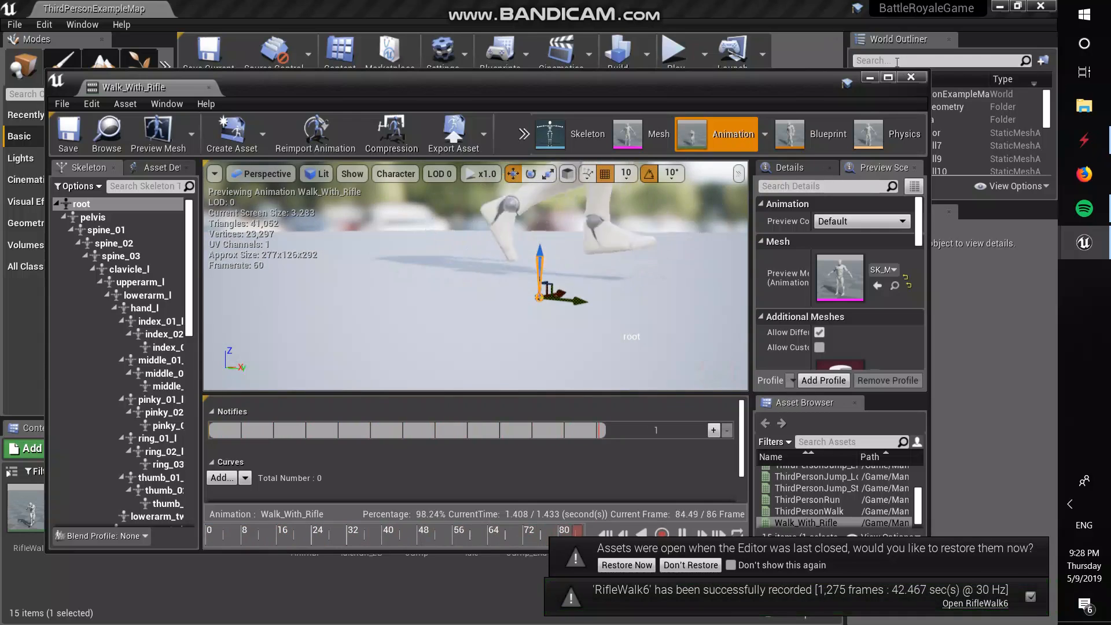
Preview the Walk_With_Rifle and RifleWalk6 animations from the Mannequin Animations folder
click(215, 607)
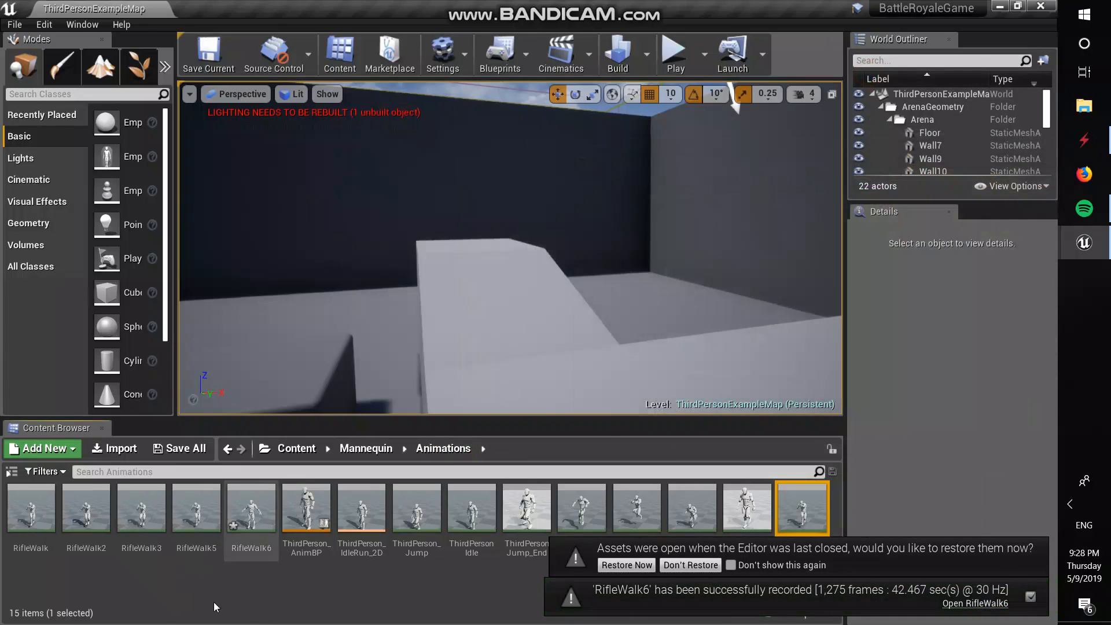
double_click(802, 507)
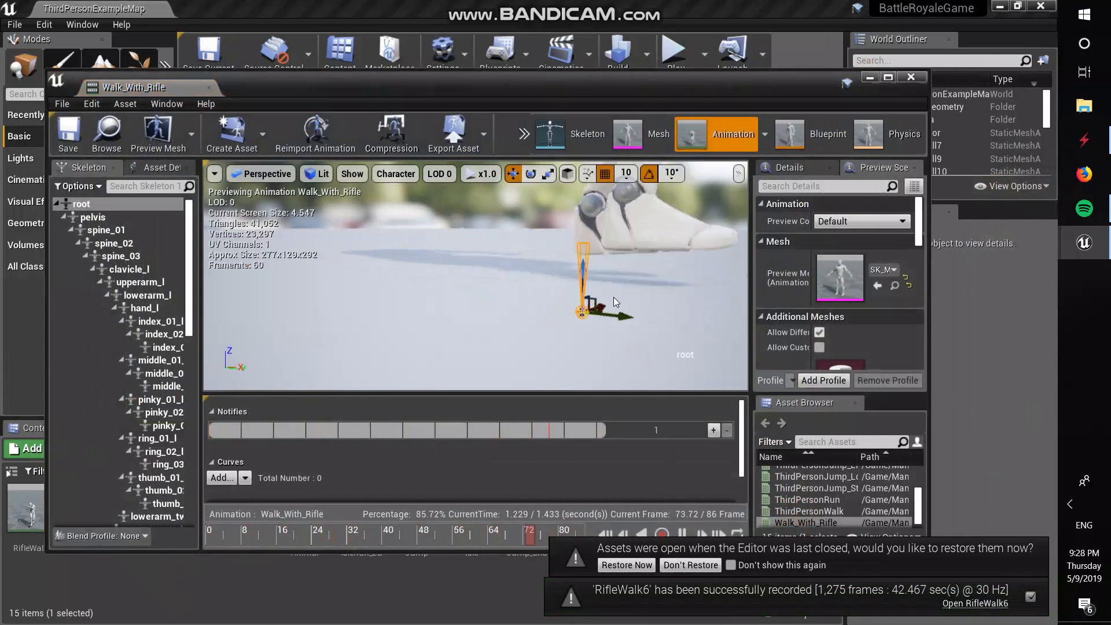
click(870, 79)
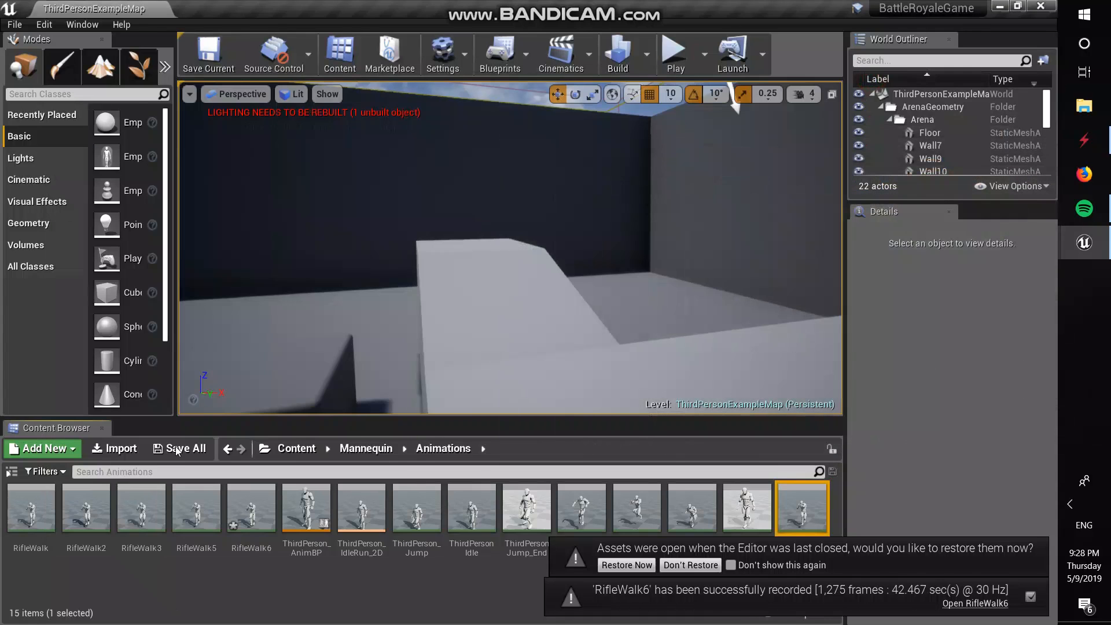
double_click(241, 529)
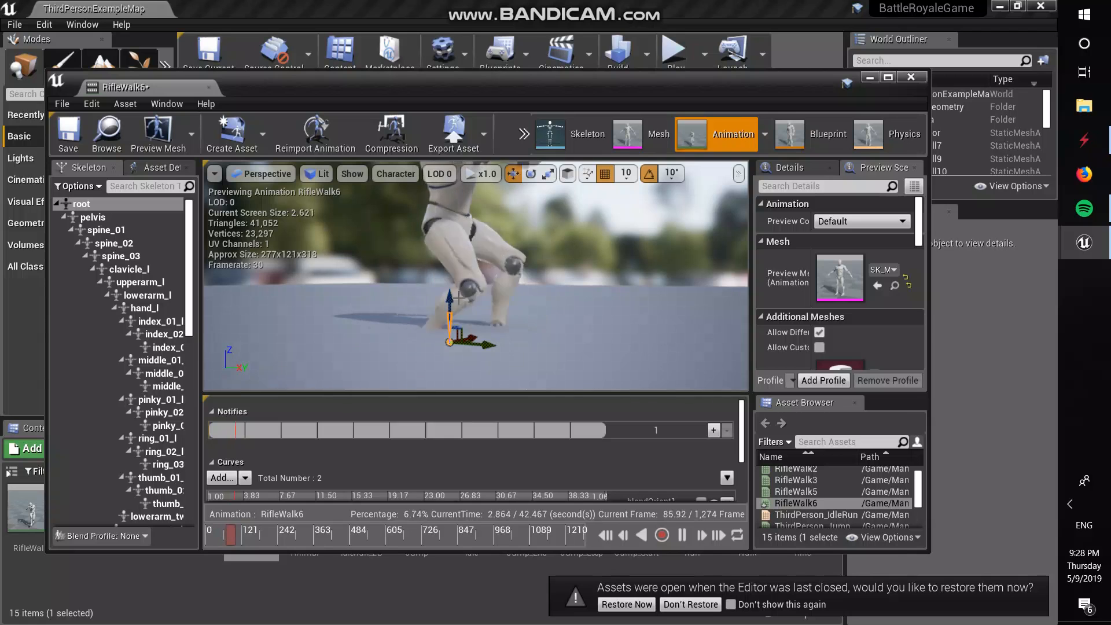
click(870, 77)
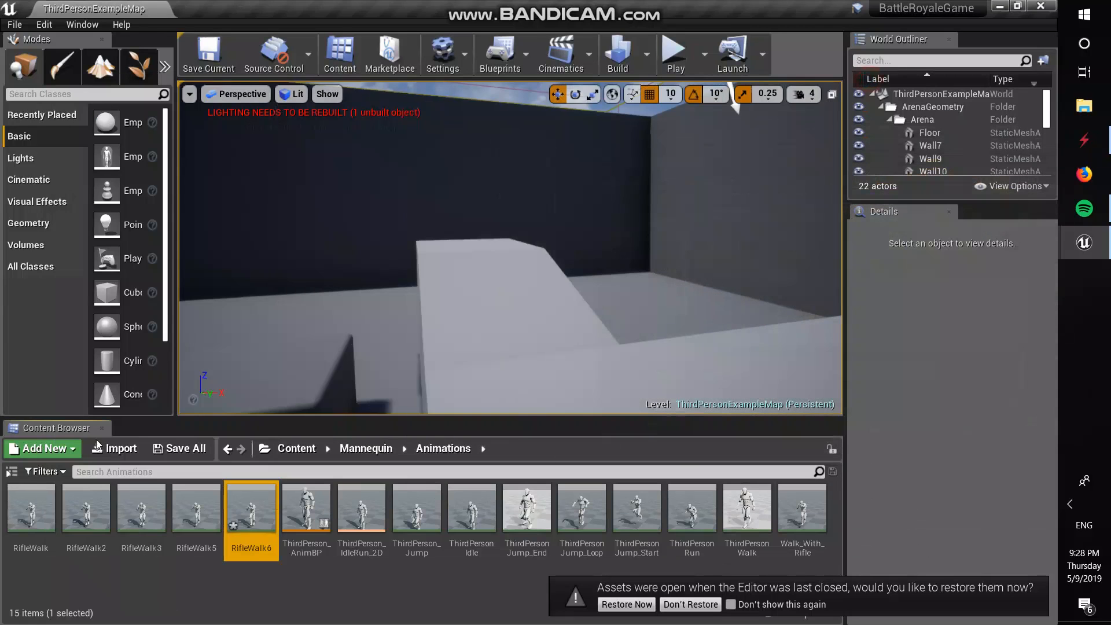
Inspect the ThirdPerson_IdleRun_2D blend space and play-test the level to check the character's rifle walk
double_click(360, 507)
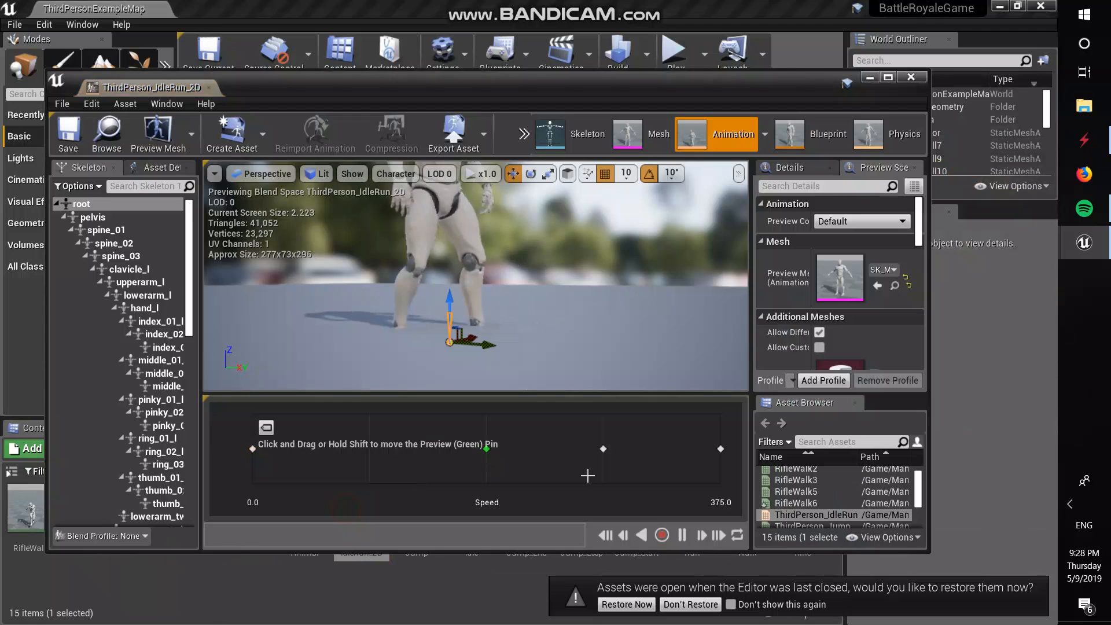
click(870, 79)
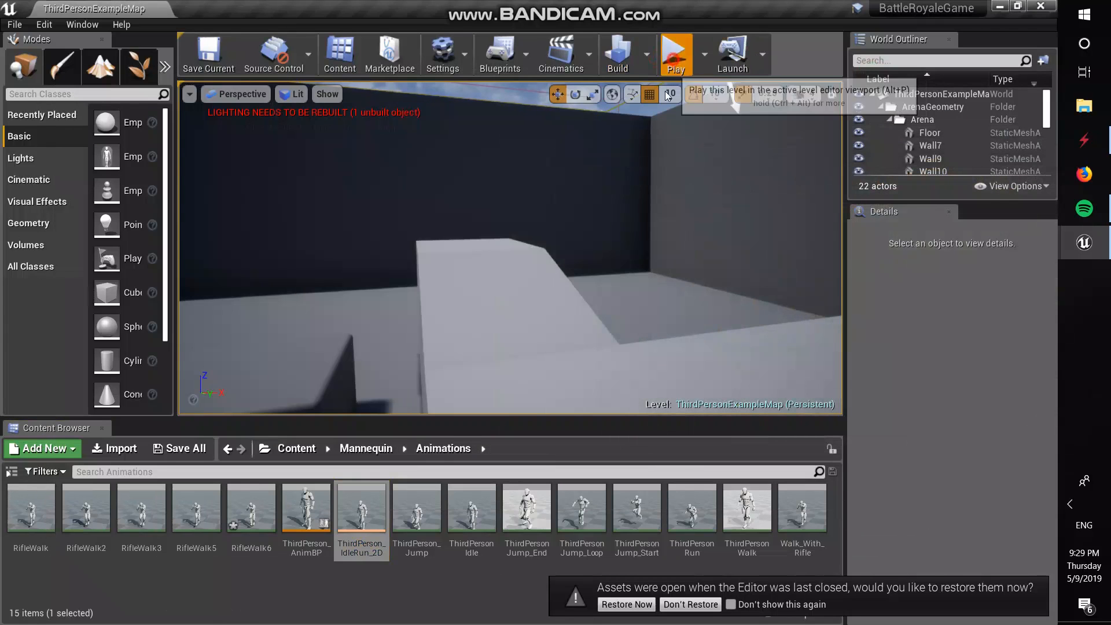
click(675, 55)
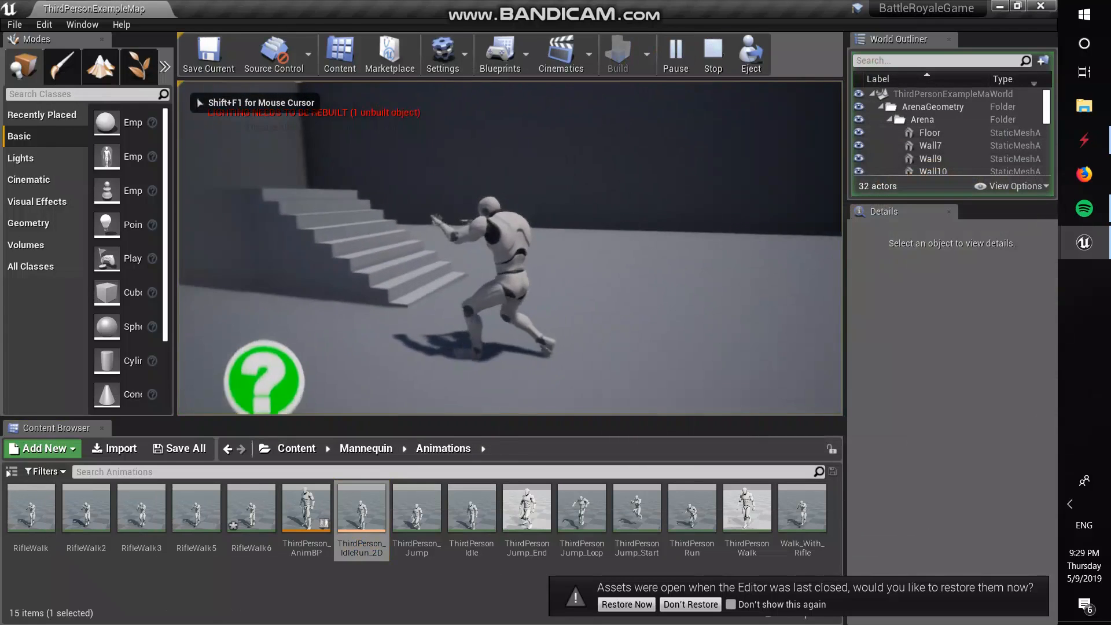
key(Escape)
Pause Walk_With_Rifle at frame 0, record it as NewAnimation in the Mannequin Animations folder, and stop the recording
double_click(807, 512)
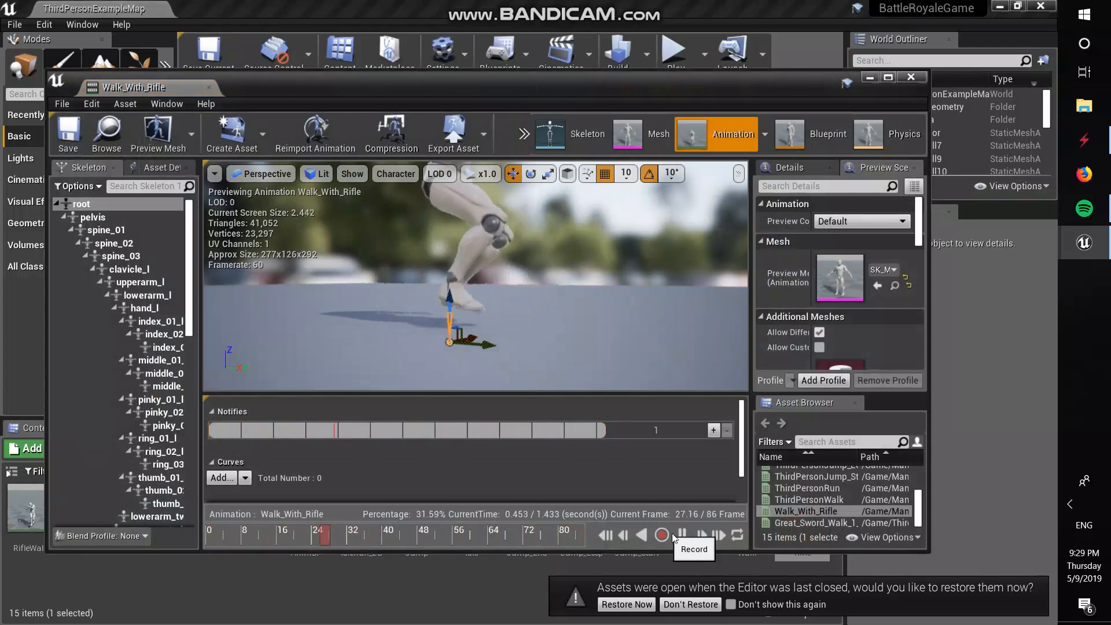
click(683, 537)
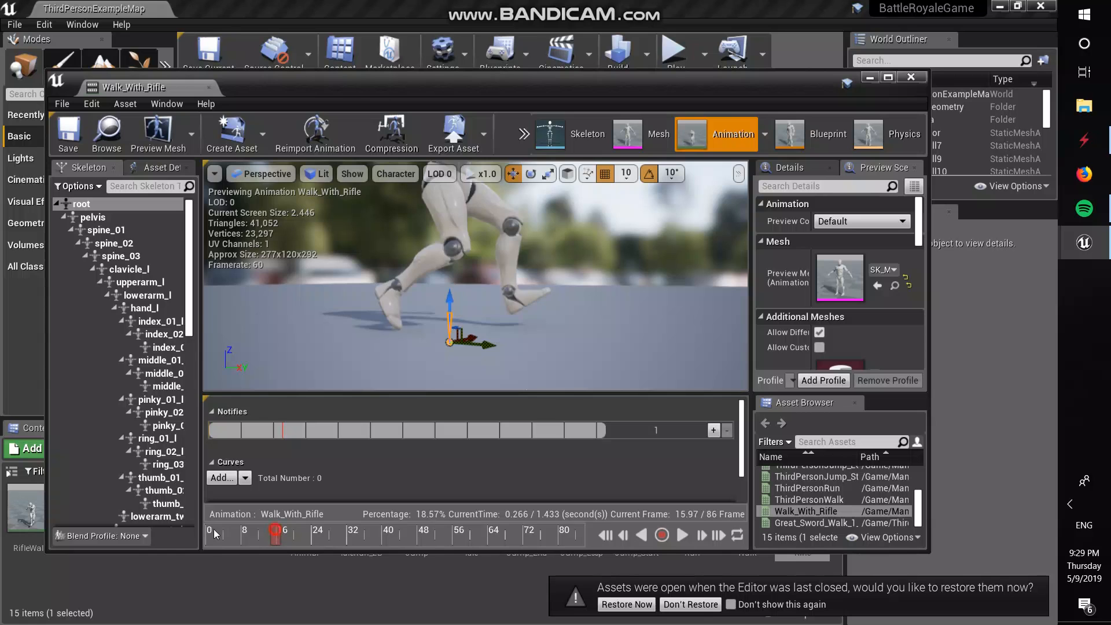
drag(214, 533, 138, 532)
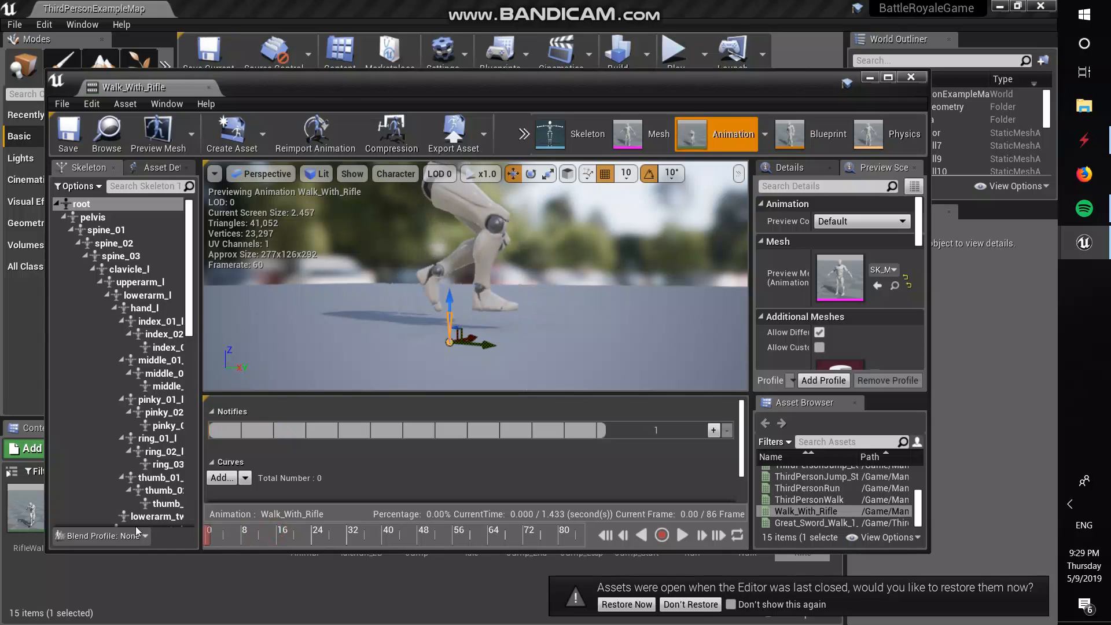
click(659, 538)
click(449, 242)
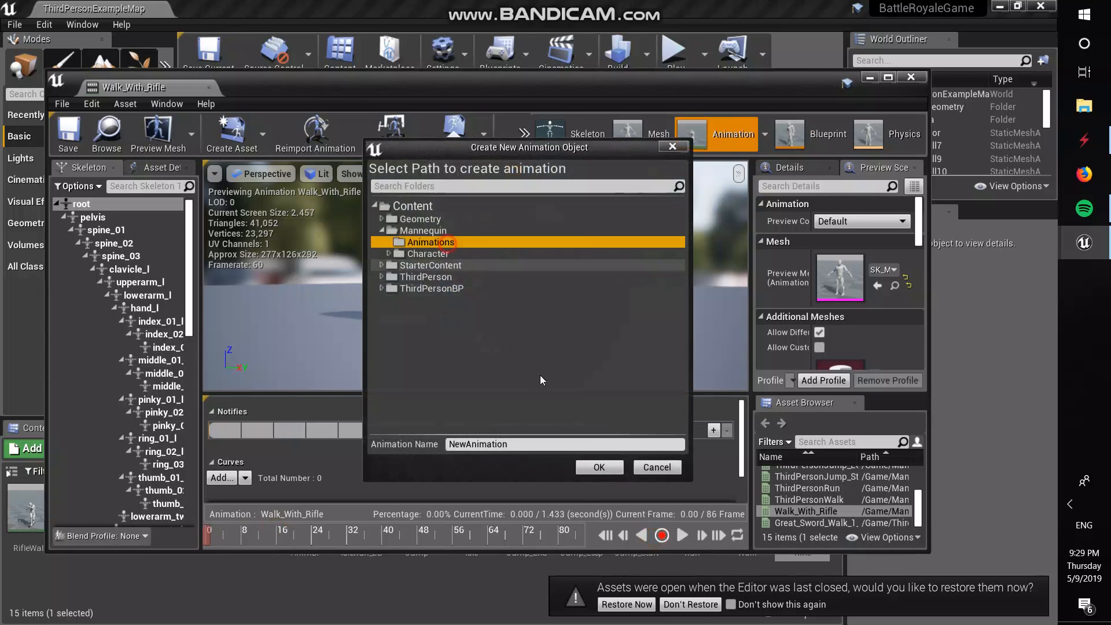
click(599, 467)
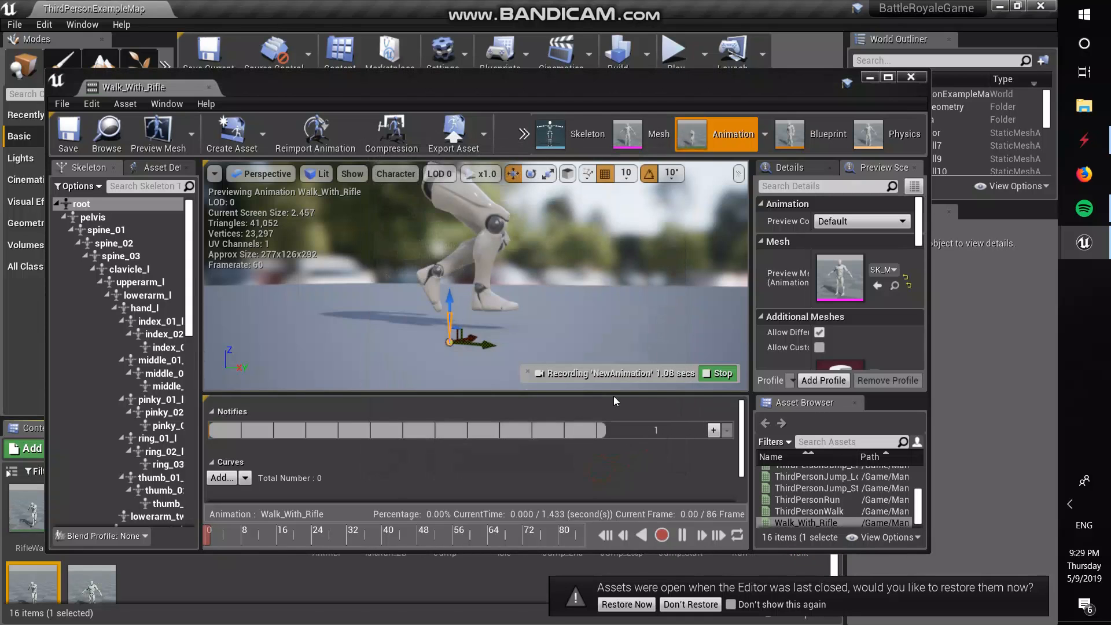
click(724, 370)
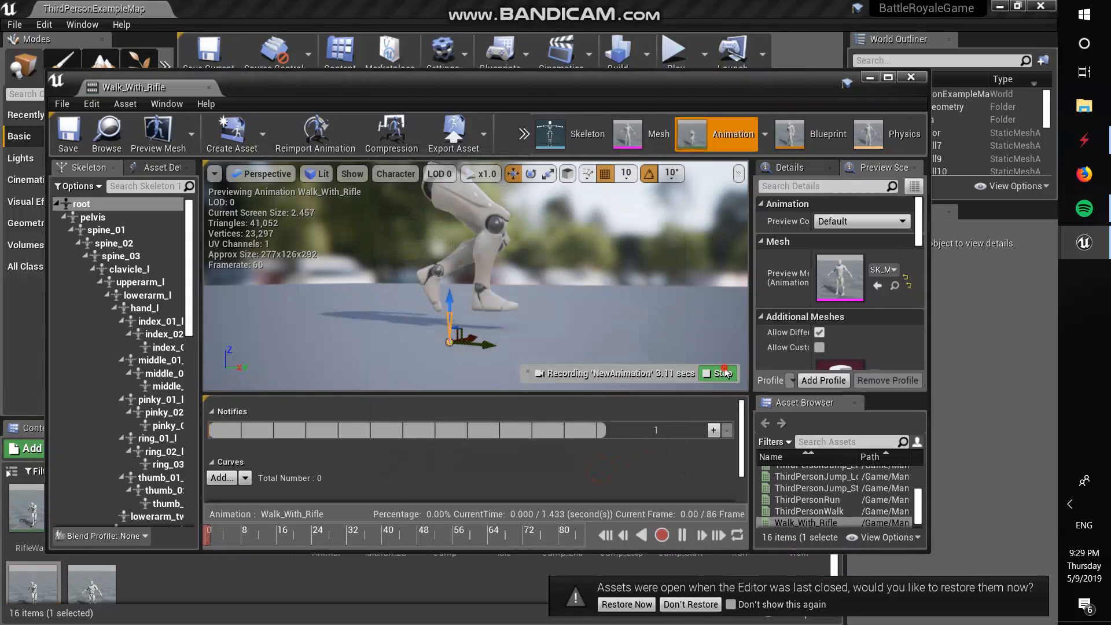
Delete the NewAnimation sequence from the Mannequin Animations folder
click(876, 79)
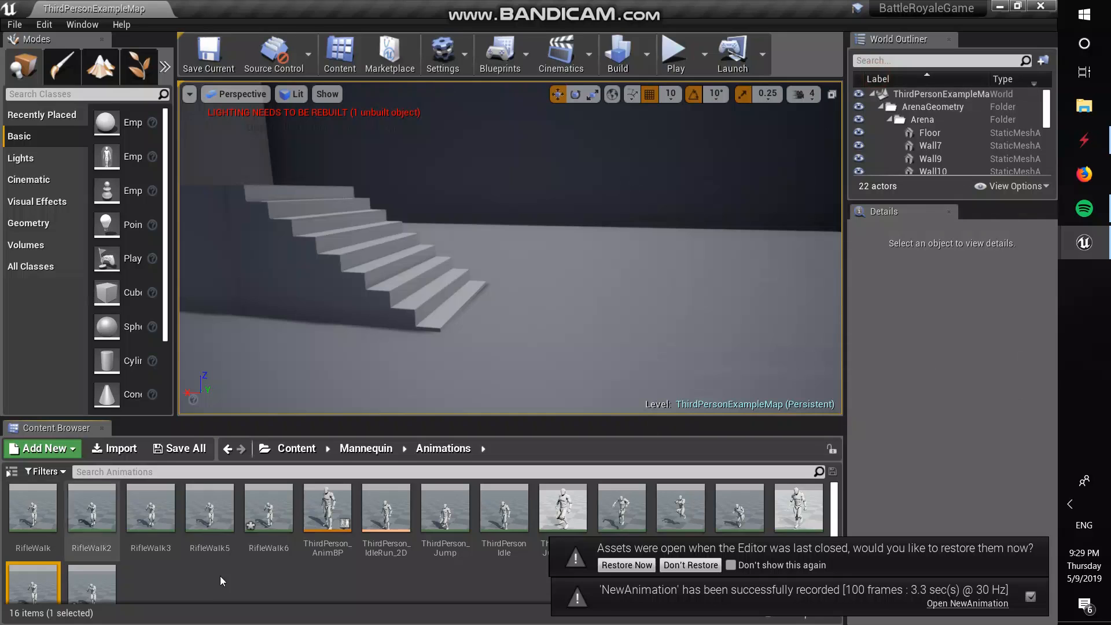
scroll(69, 555, down, 1)
click(91, 558)
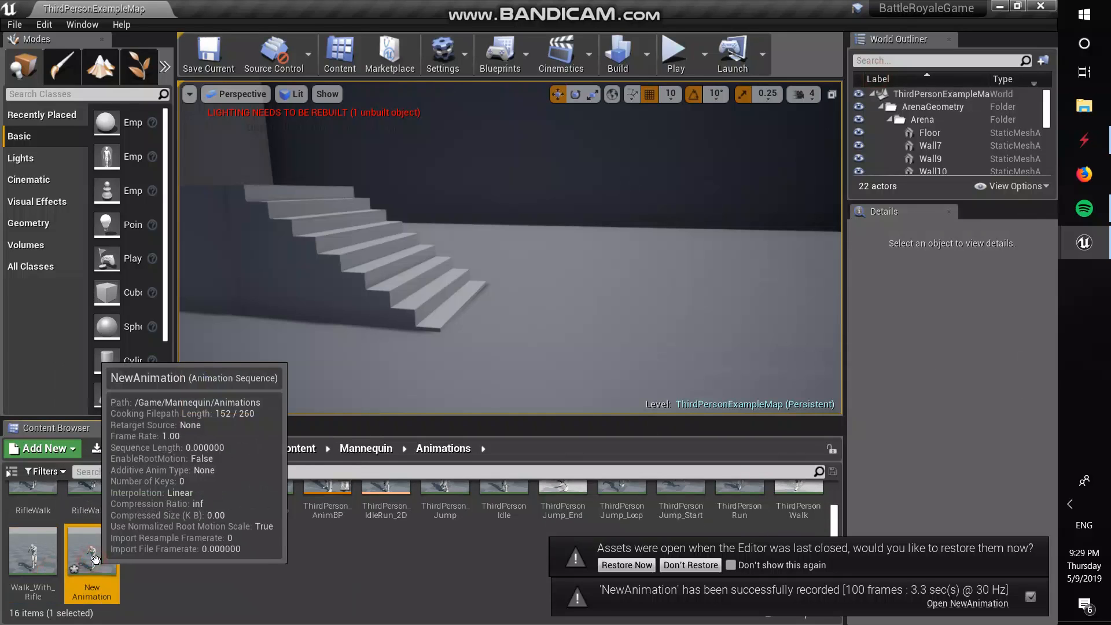
key(Delete)
click(454, 546)
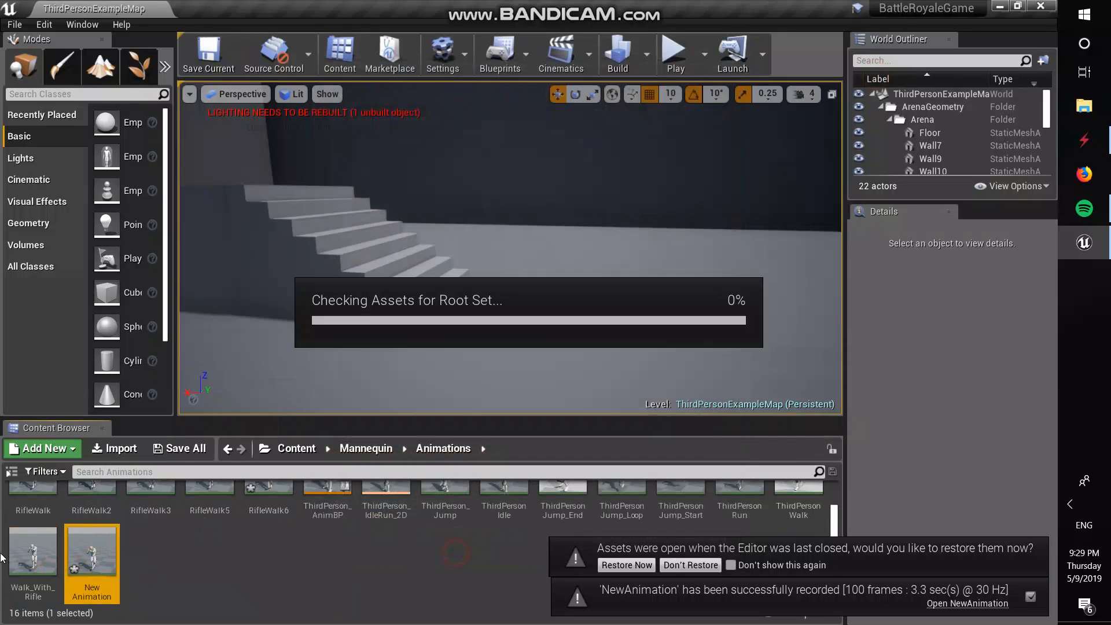
Open Walk_With_Rifle and try to record it as RifleWalk in the Mannequin Animations folder
double_click(41, 557)
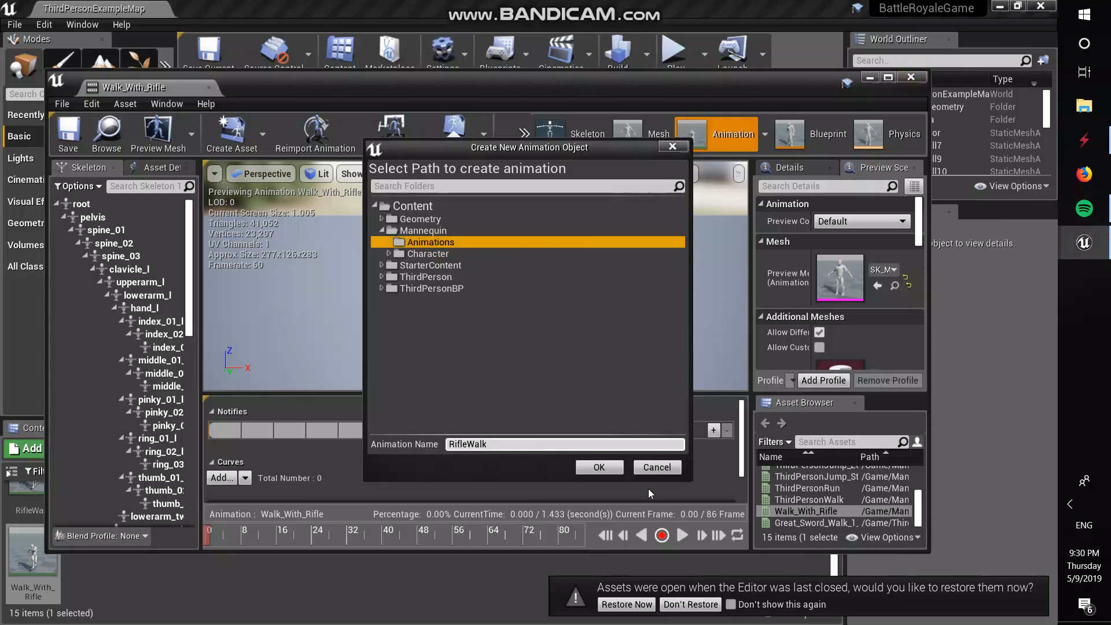
click(599, 467)
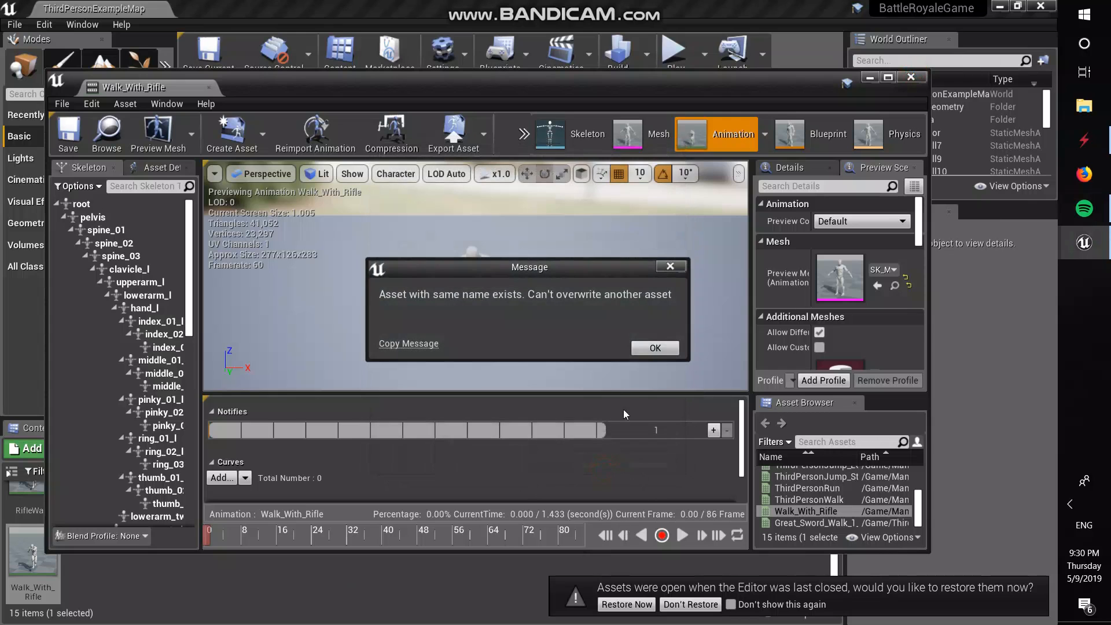
click(656, 349)
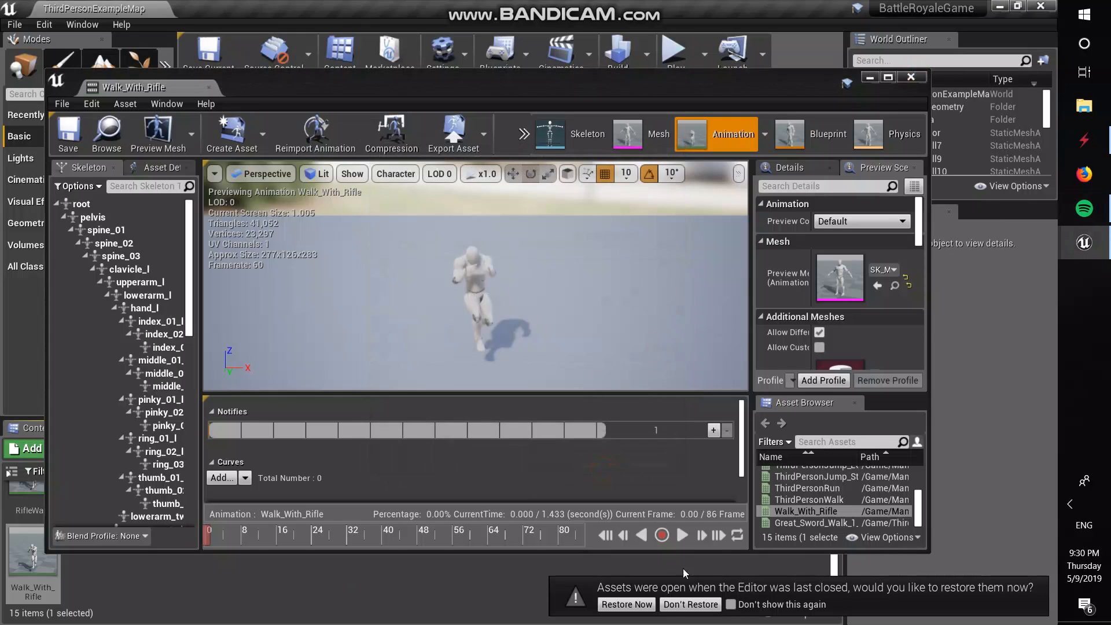
Restart the recording of Walk_With_Rifle in the Mannequin Animations folder and enter an animation name beginning with Rifle
click(660, 536)
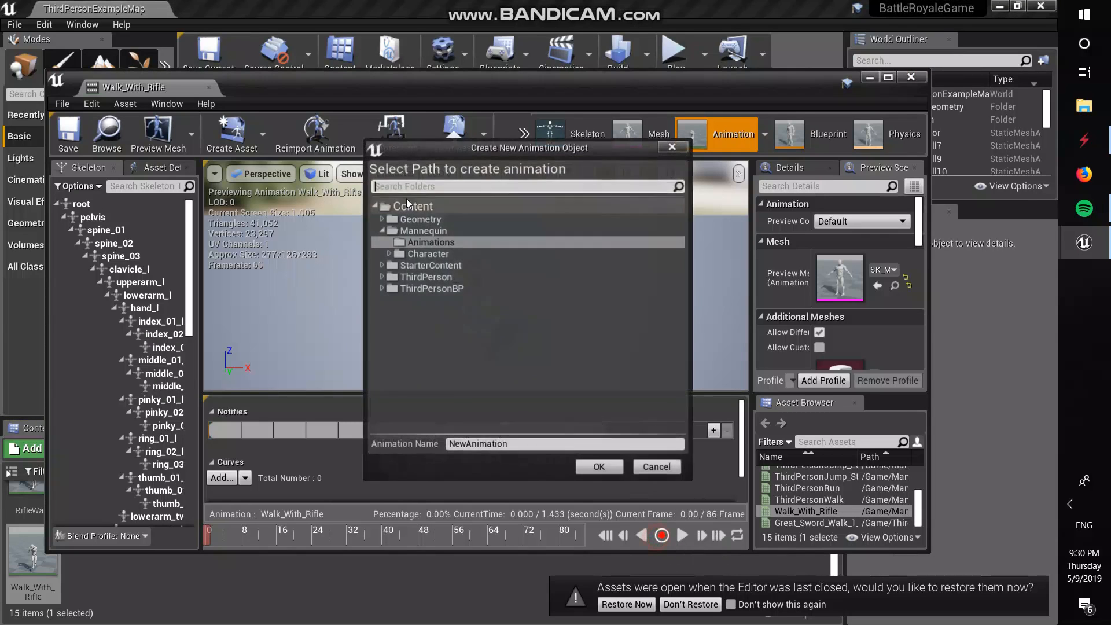
text(RifleWA)
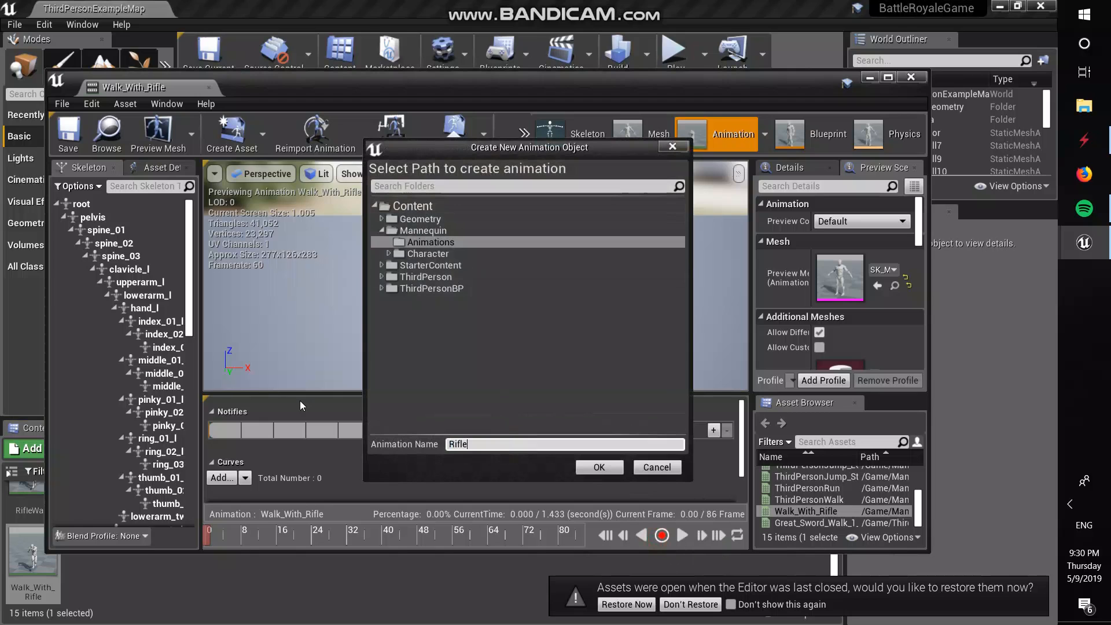